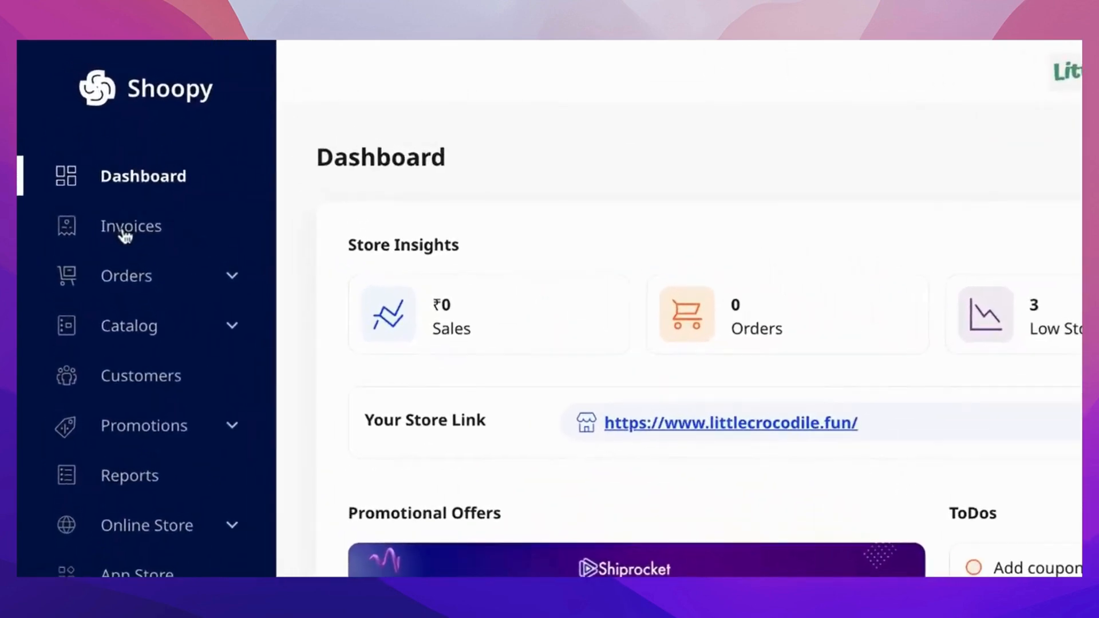
Open the invoice settings and choose the A5 invoice template
left_click(124, 233)
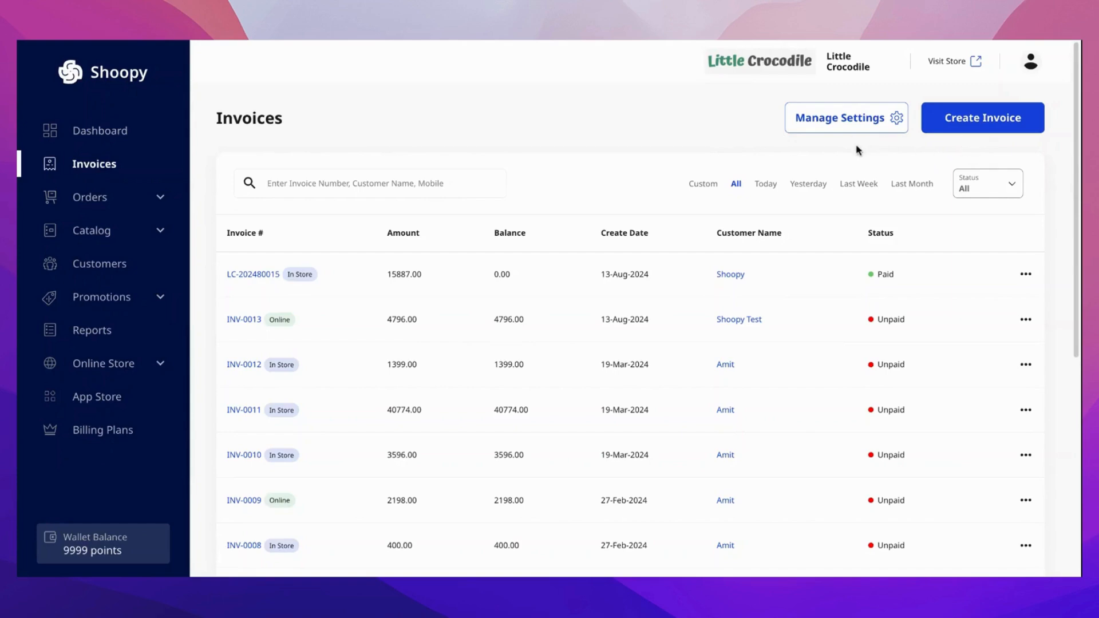
left_click(840, 117)
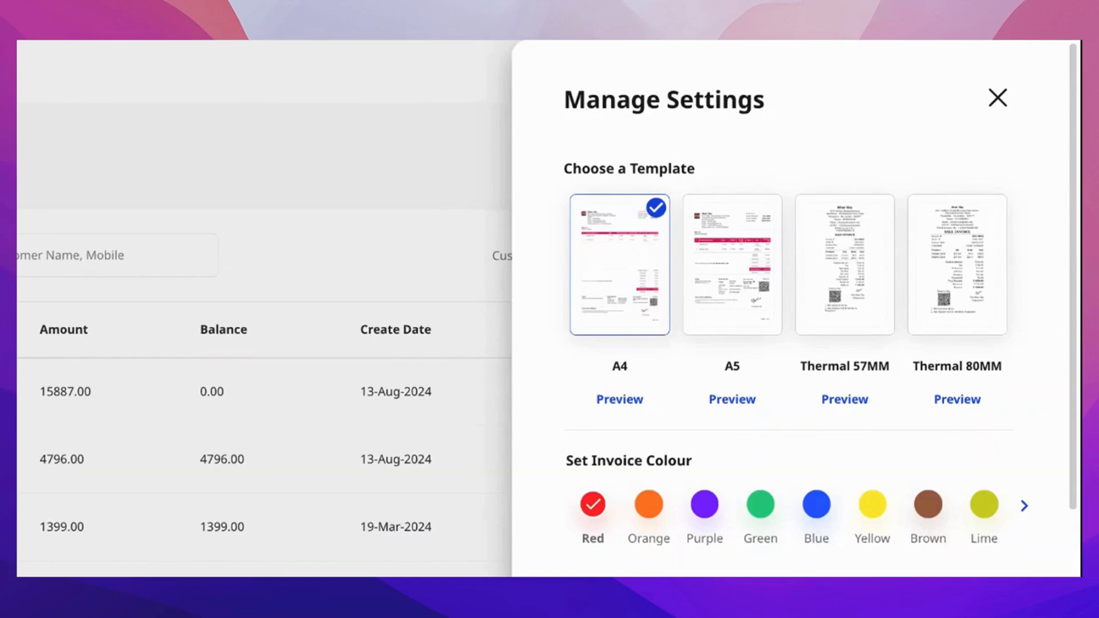
left_click(723, 289)
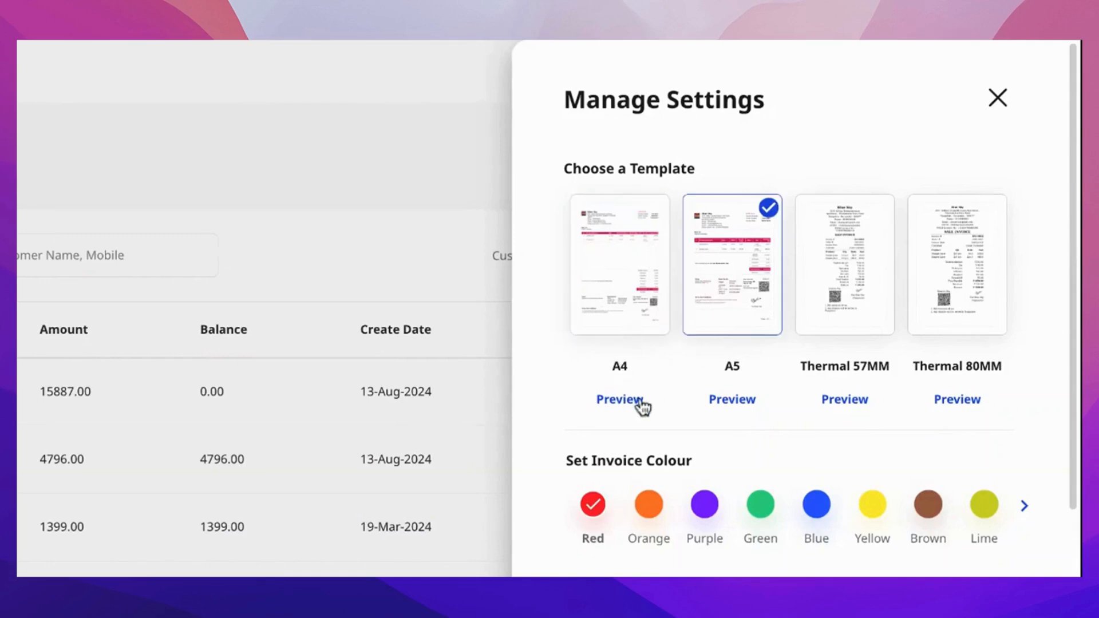
Edit the invoice number prefix, re-enter it as LC, and save the prefix settings
scroll(640, 404, "down", 3)
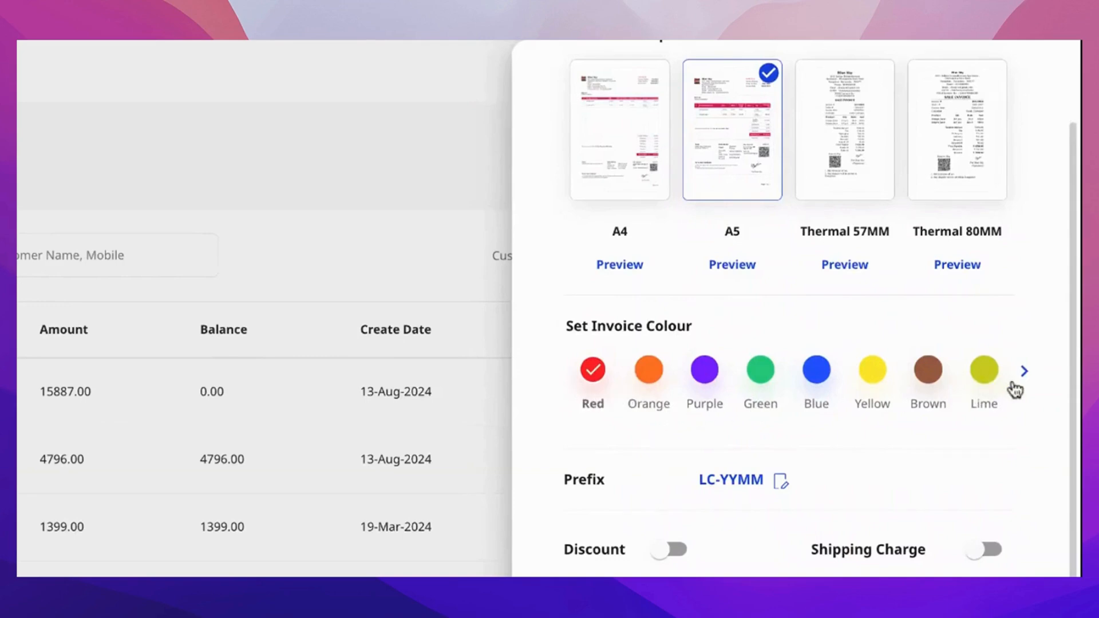
scroll(683, 423, "down", 1)
scroll(683, 423, "down", 3)
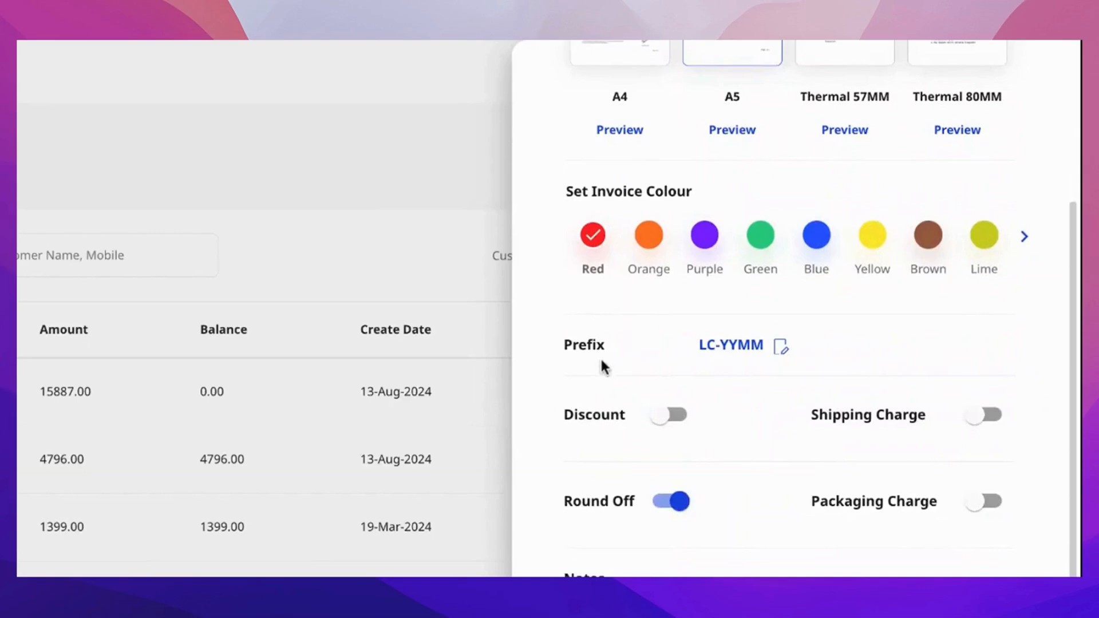
left_click(780, 348)
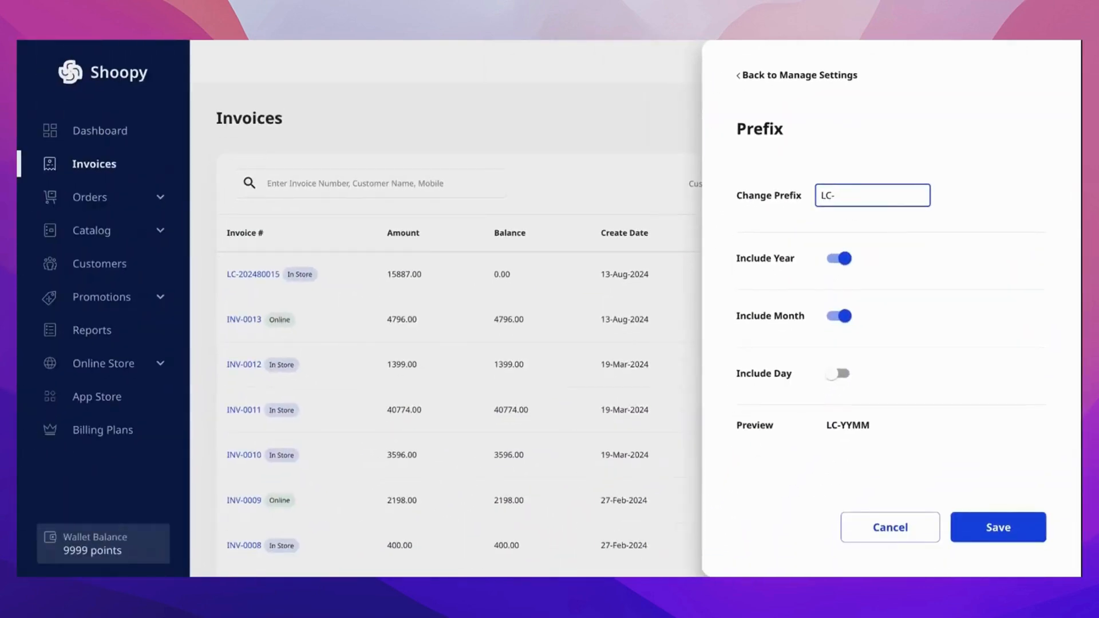
key("shift+Left")
key("shift+Left")
type("IN")
key("shift+Left")
key("shift+Left")
type("LC")
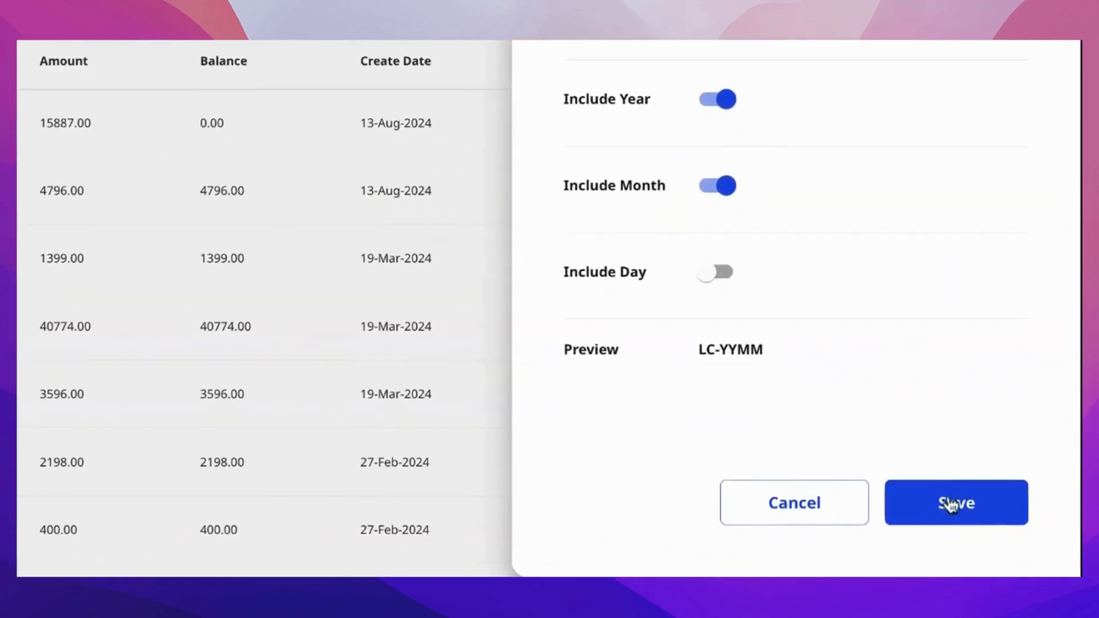
left_click(951, 505)
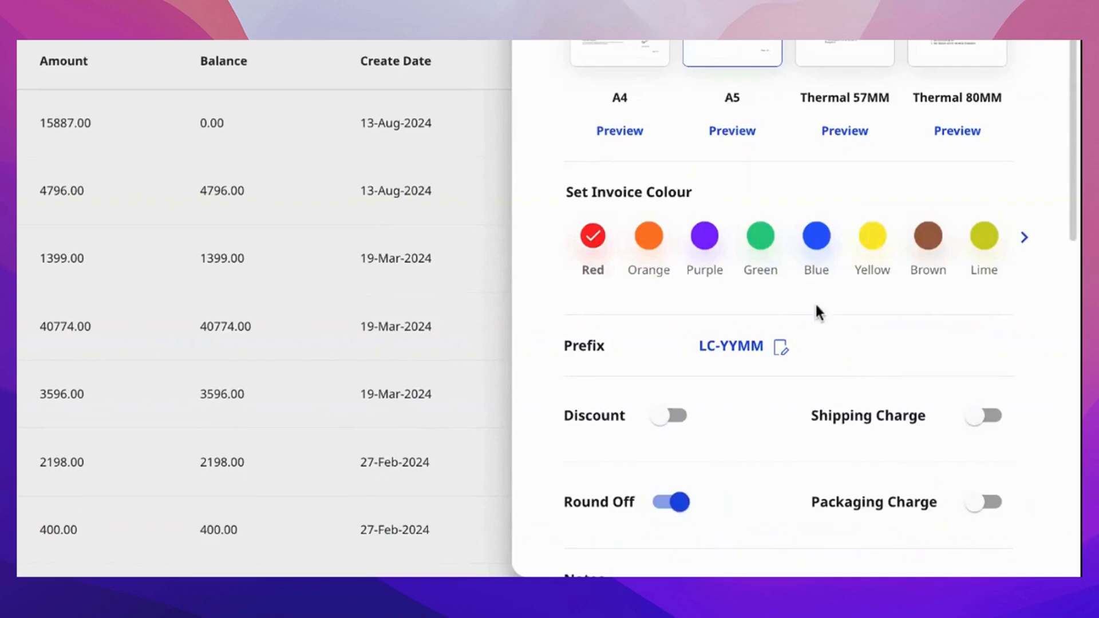
Enable the Discount option for invoices, review the notes, terms and signature, and save the invoice settings
scroll(817, 307, "down", 3)
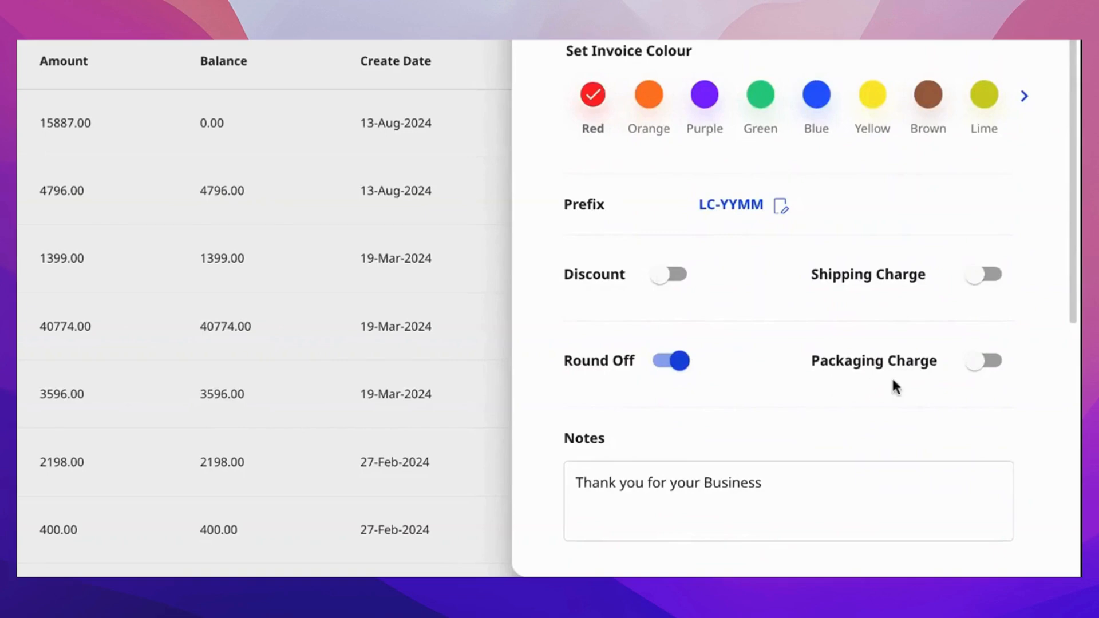
scroll(892, 376, "down", 2)
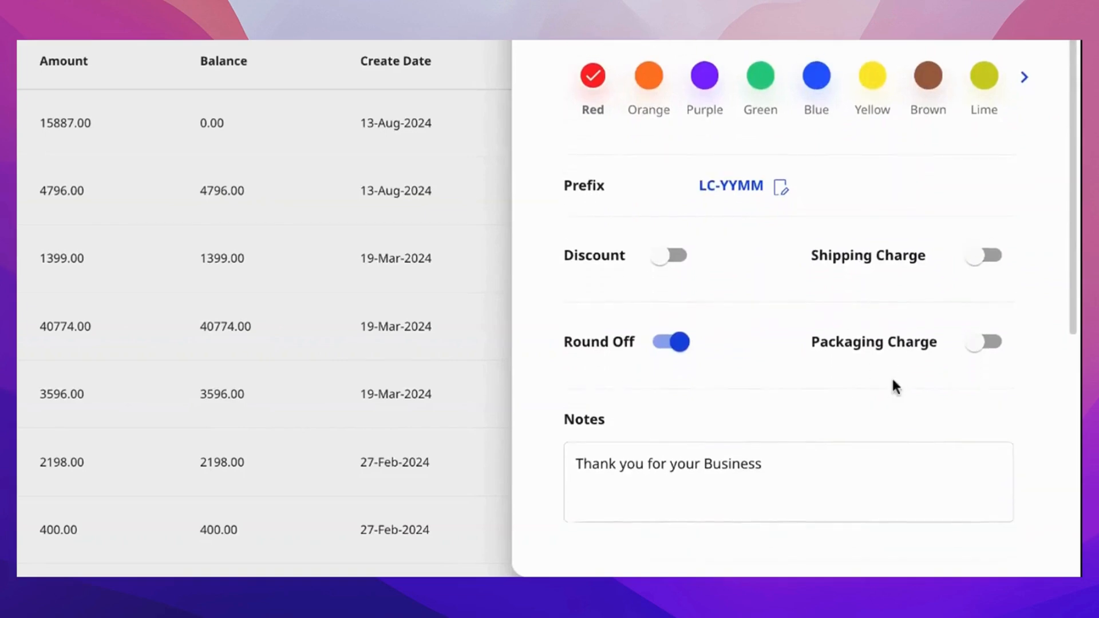
left_click(686, 250)
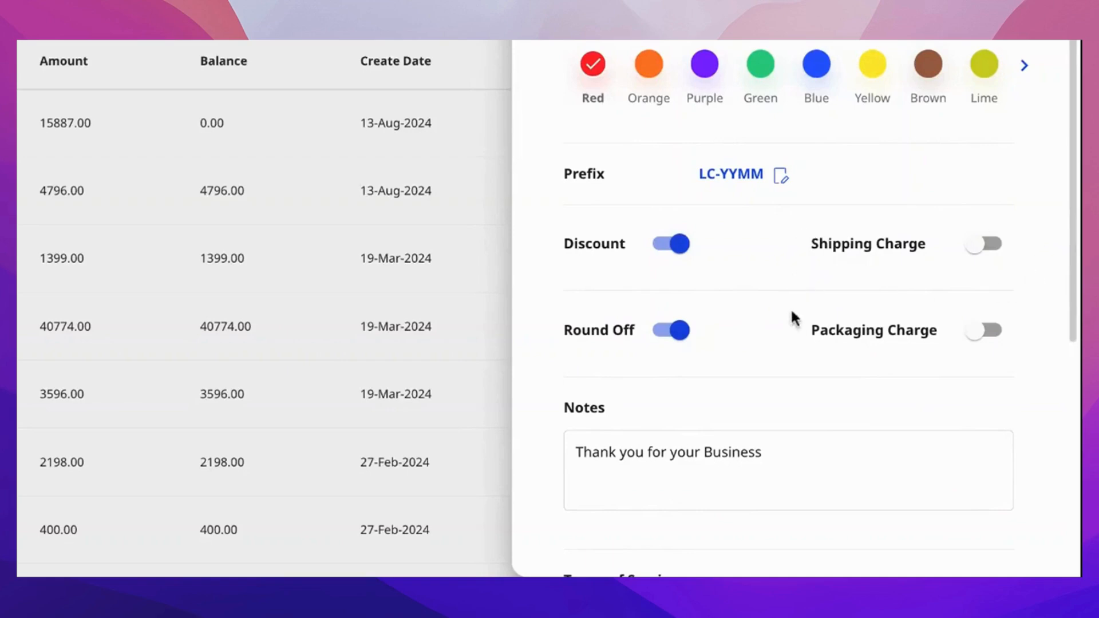
scroll(792, 315, "down", 3)
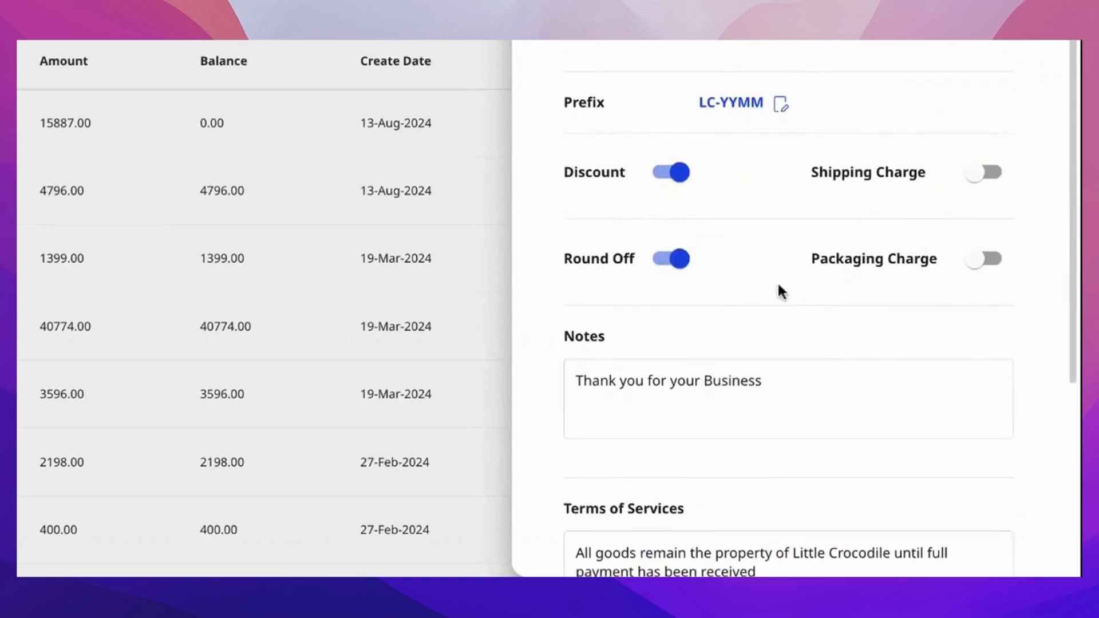
scroll(549, 455, "down", 5)
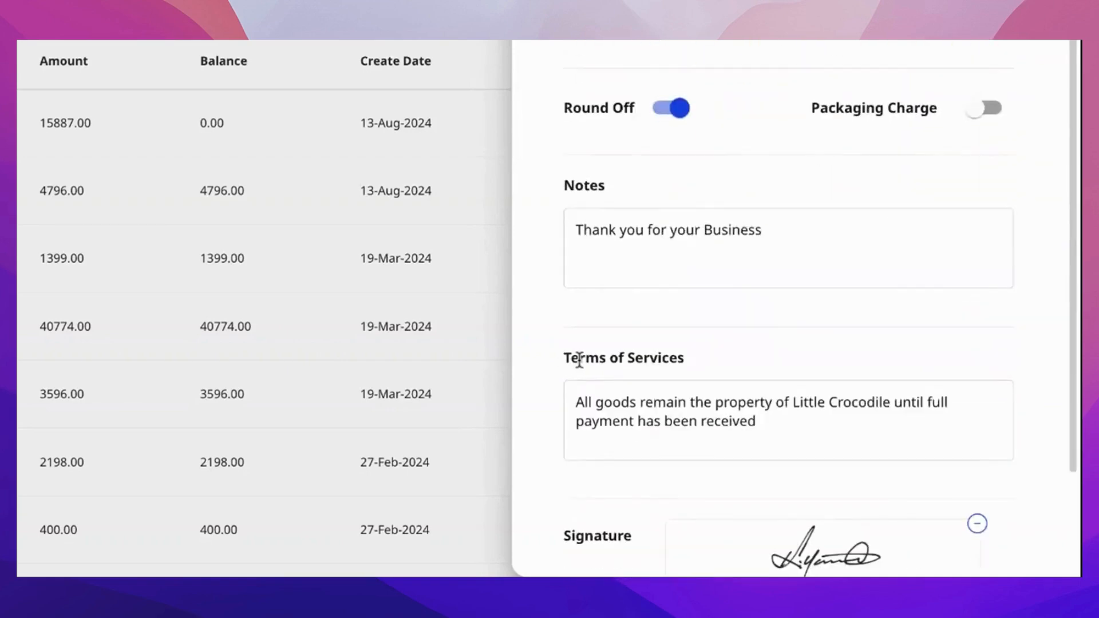
scroll(607, 290, "down", 5)
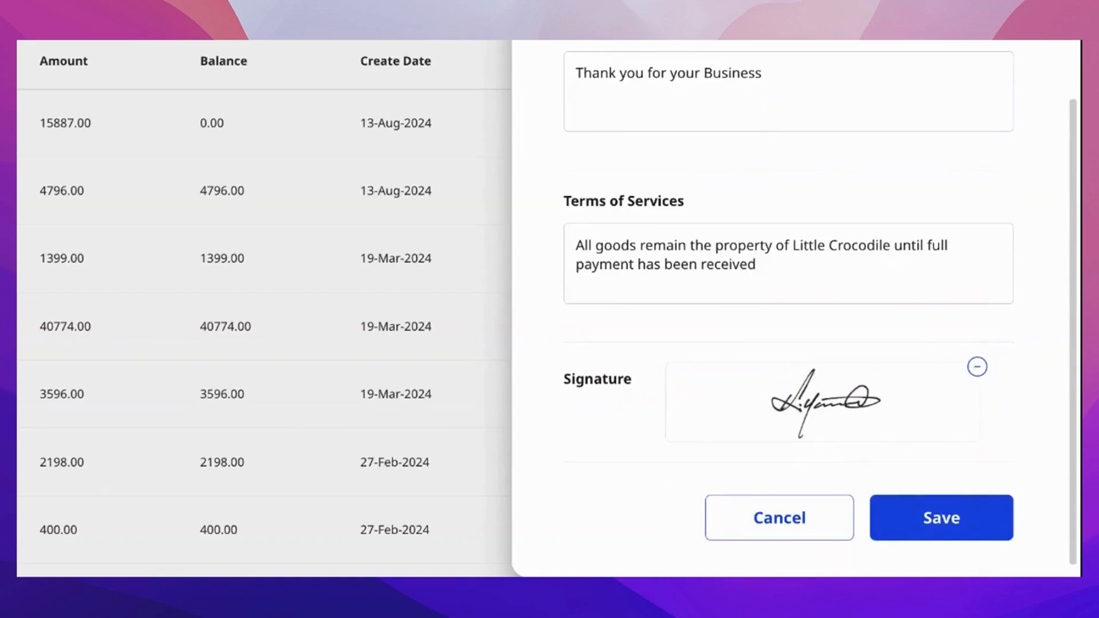
scroll(780, 300, "up", 10)
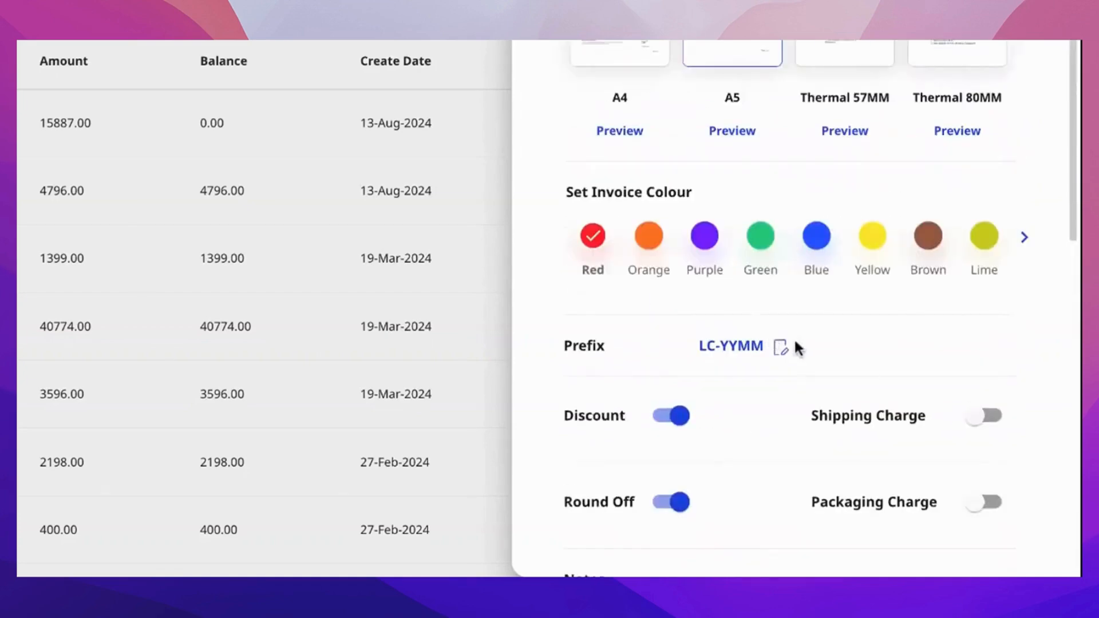
scroll(799, 347, "down", 10)
left_click(936, 486)
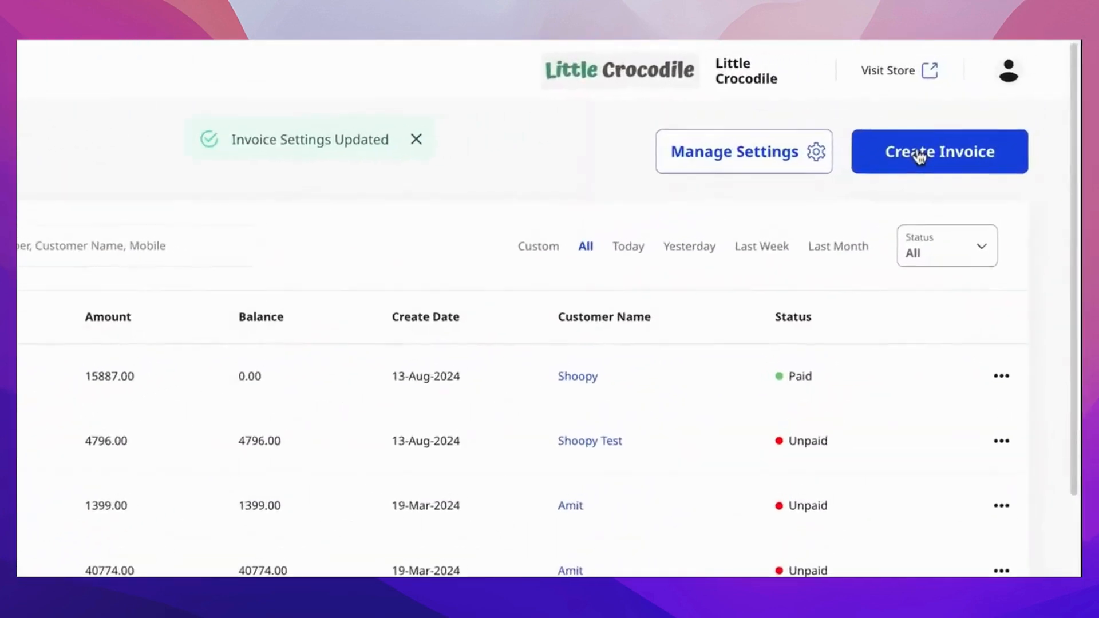
Create a new invoice and change the editable part of its number to 0015
left_click(919, 154)
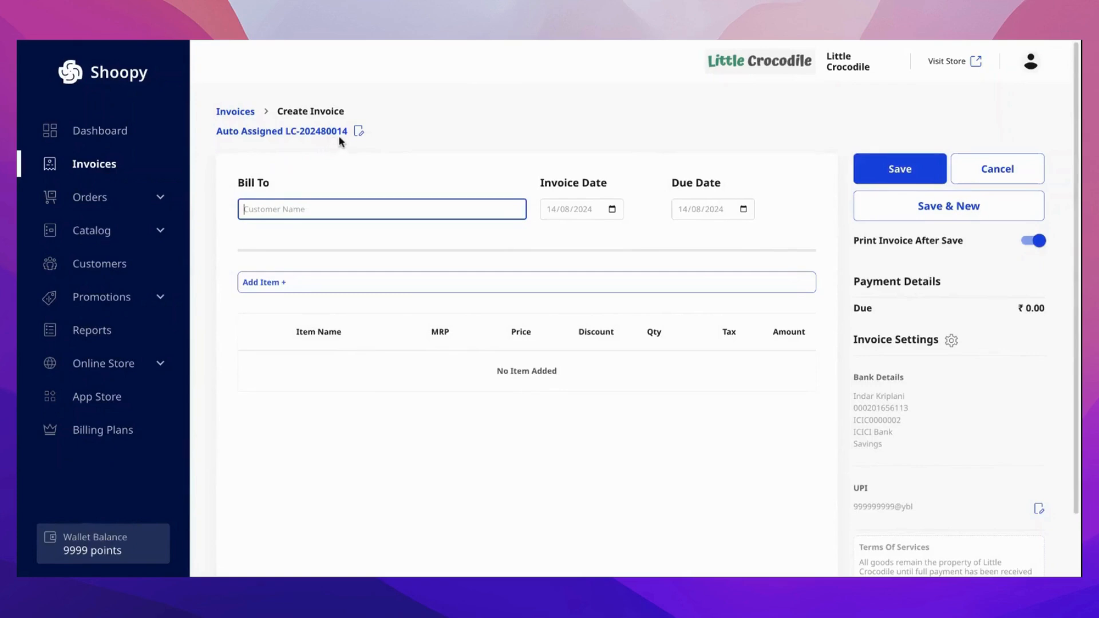
left_click(359, 131)
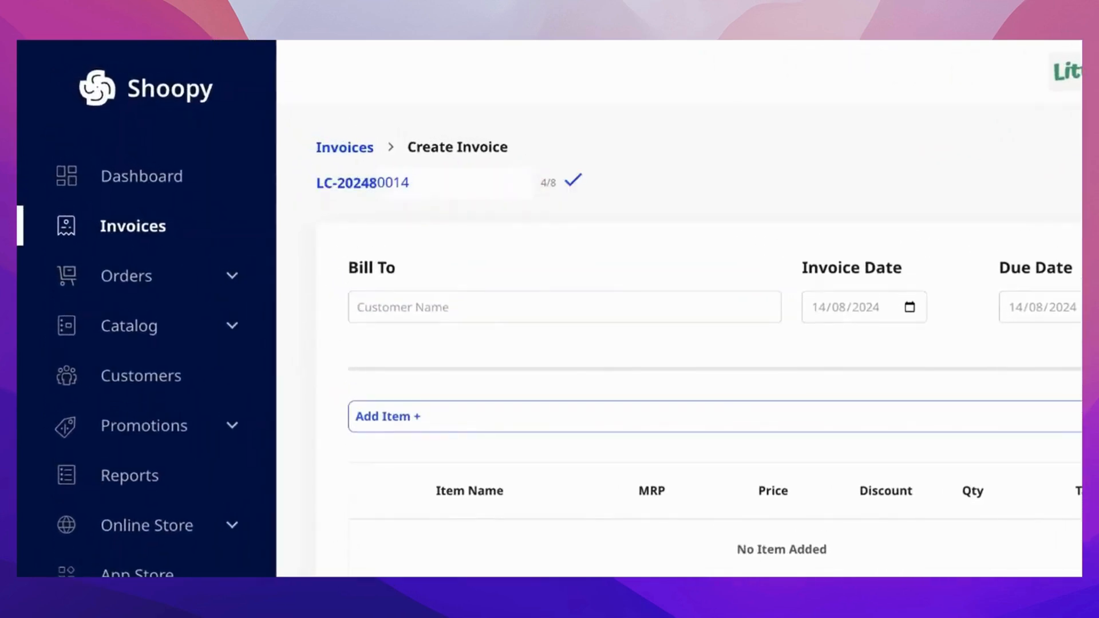
key("shift+Left")
key("shift+Left")
key("shift+Left")
key("shift+Left")
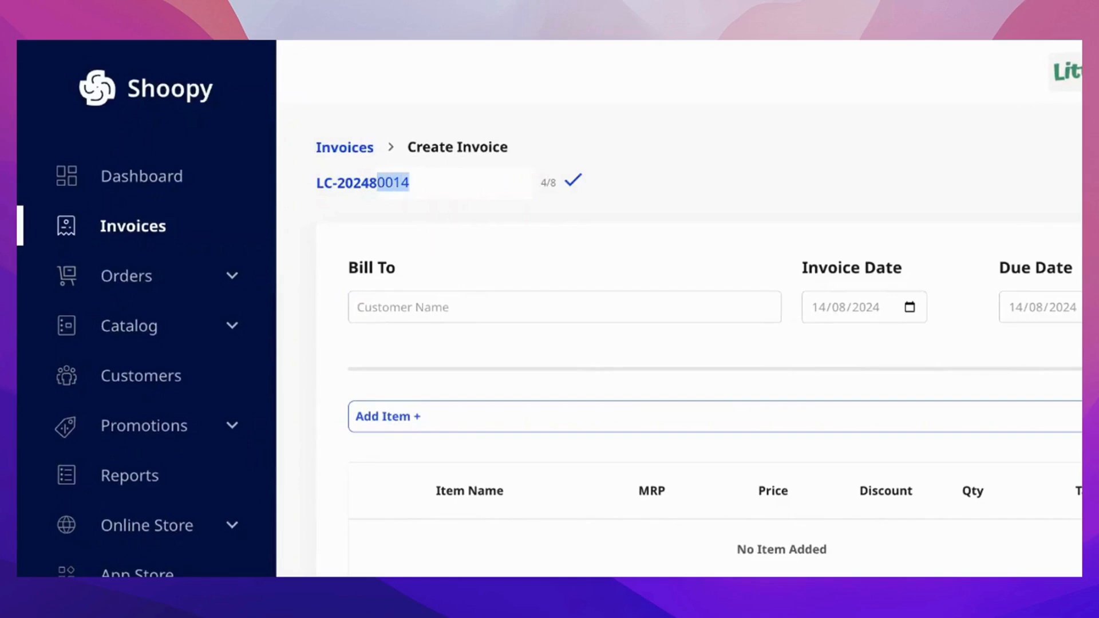
type("00")
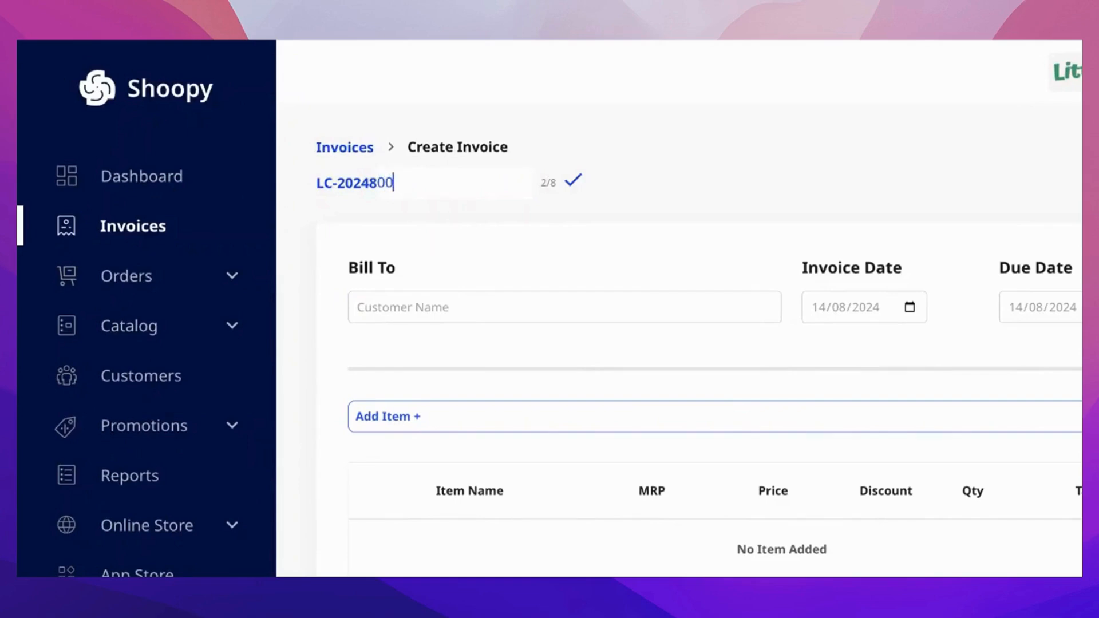
type("15")
key("Return")
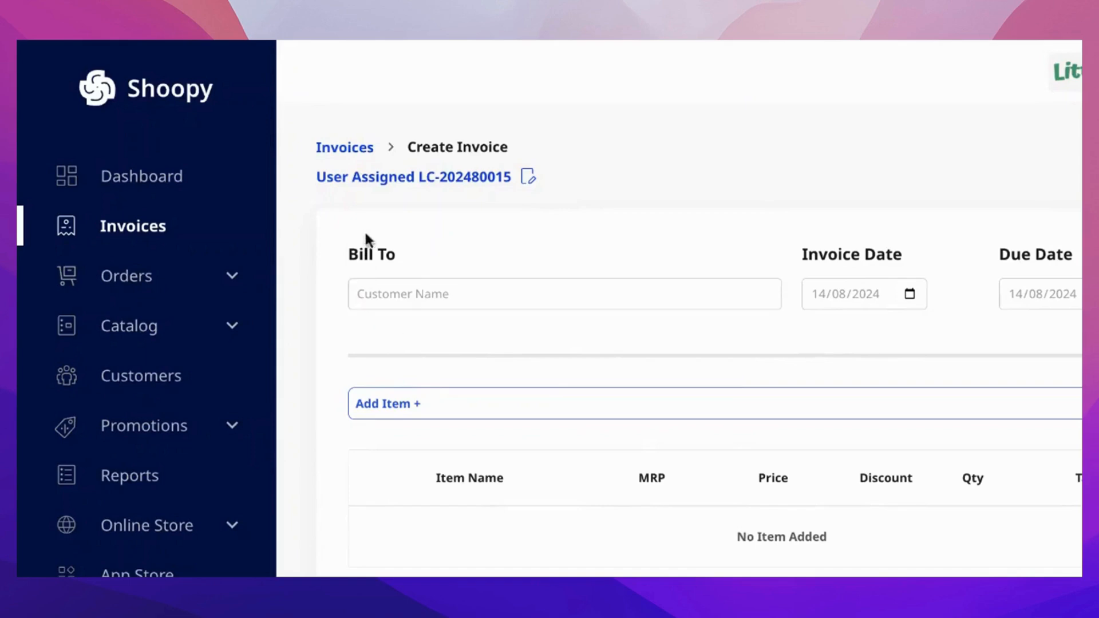
Select the existing customer Shoopy Test as the bill-to customer and clear that selection again
left_click(493, 290)
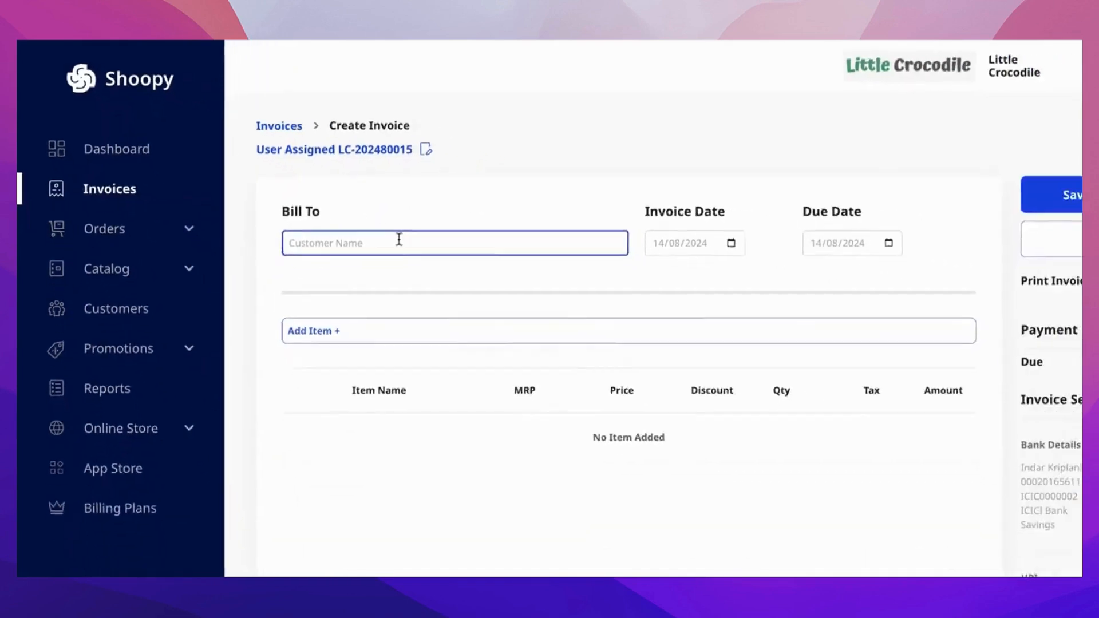
type("Shoop")
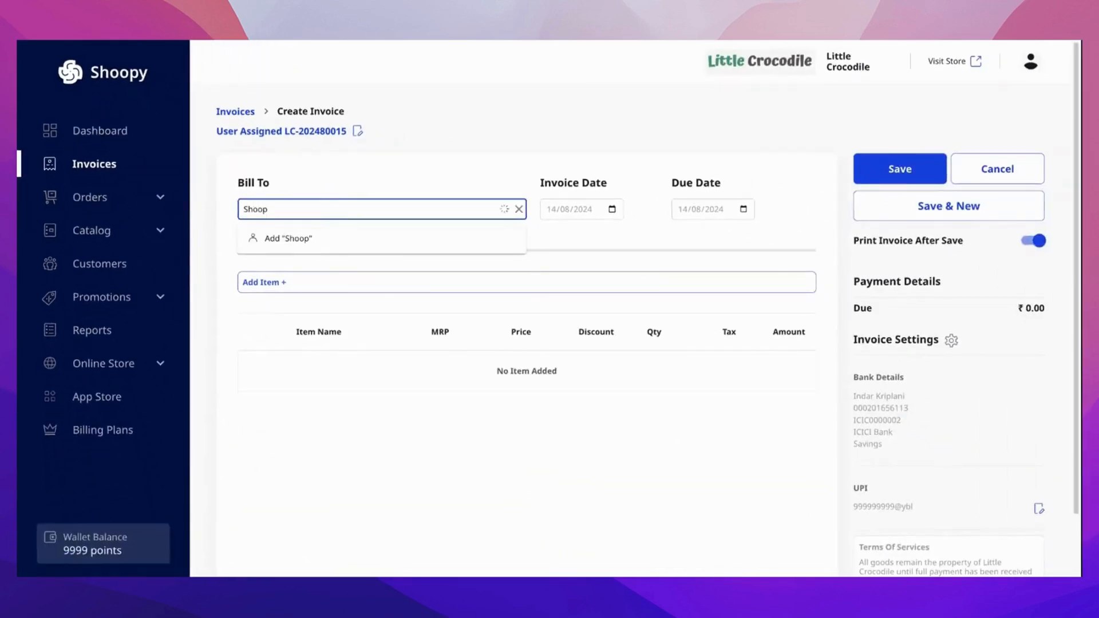
type("y")
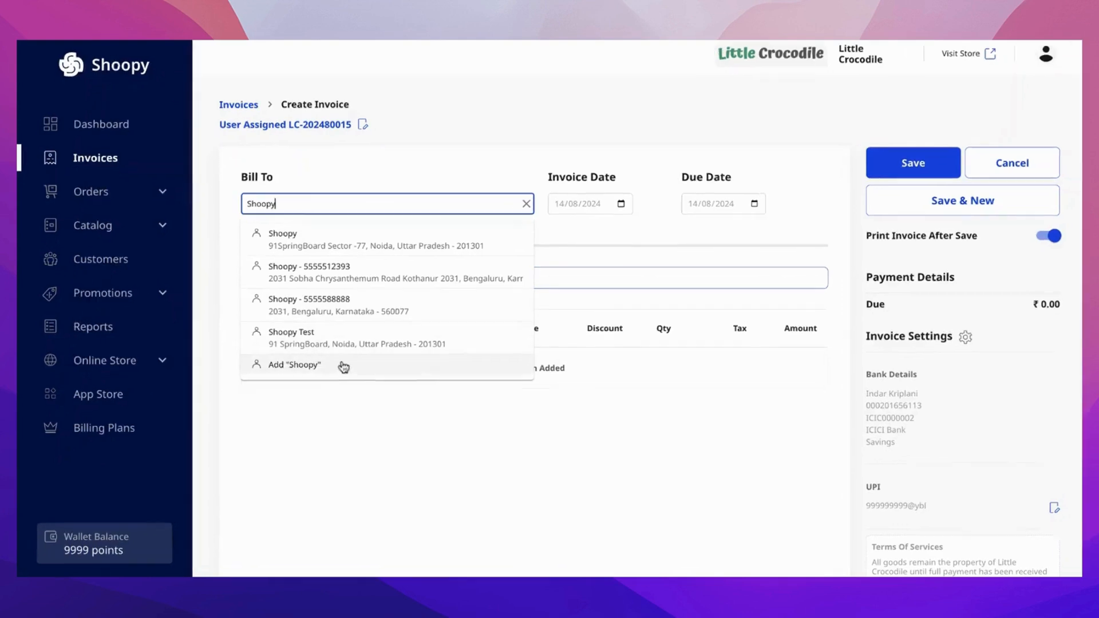
left_click(331, 342)
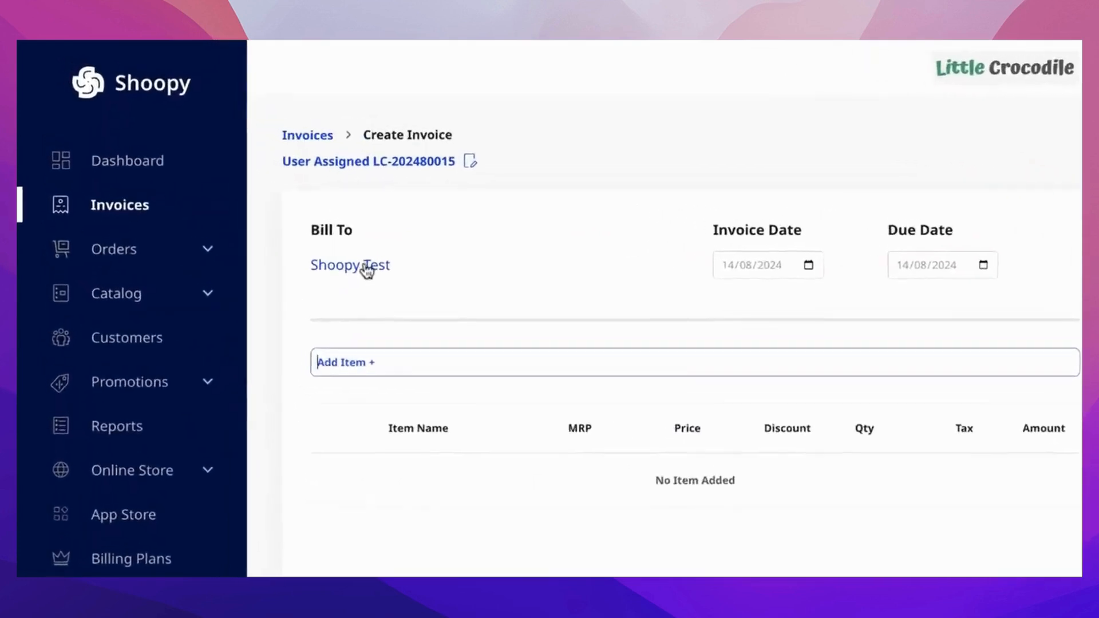
left_click(410, 300)
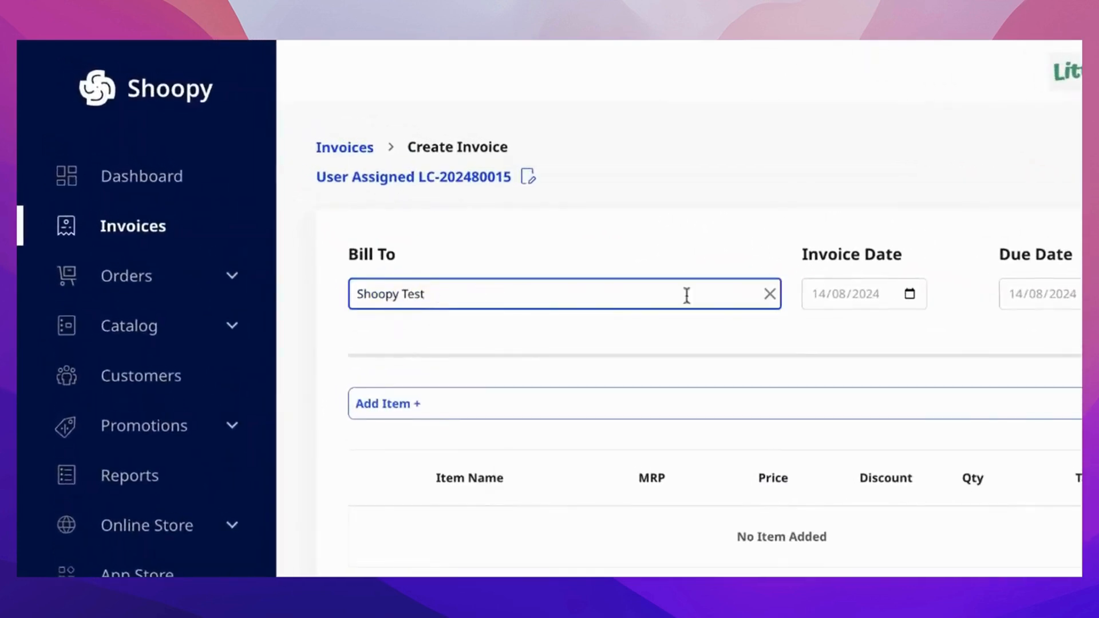
left_click(769, 296)
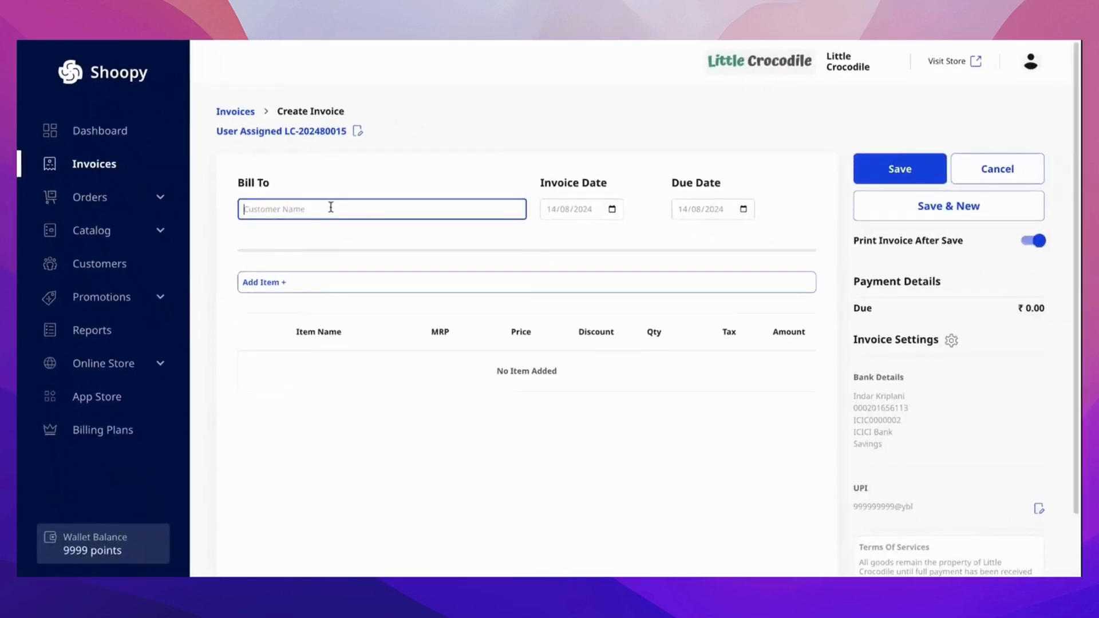
Start adding a new bill-to customer named Shoopy, leaving the GST number option off
type("Shoopy")
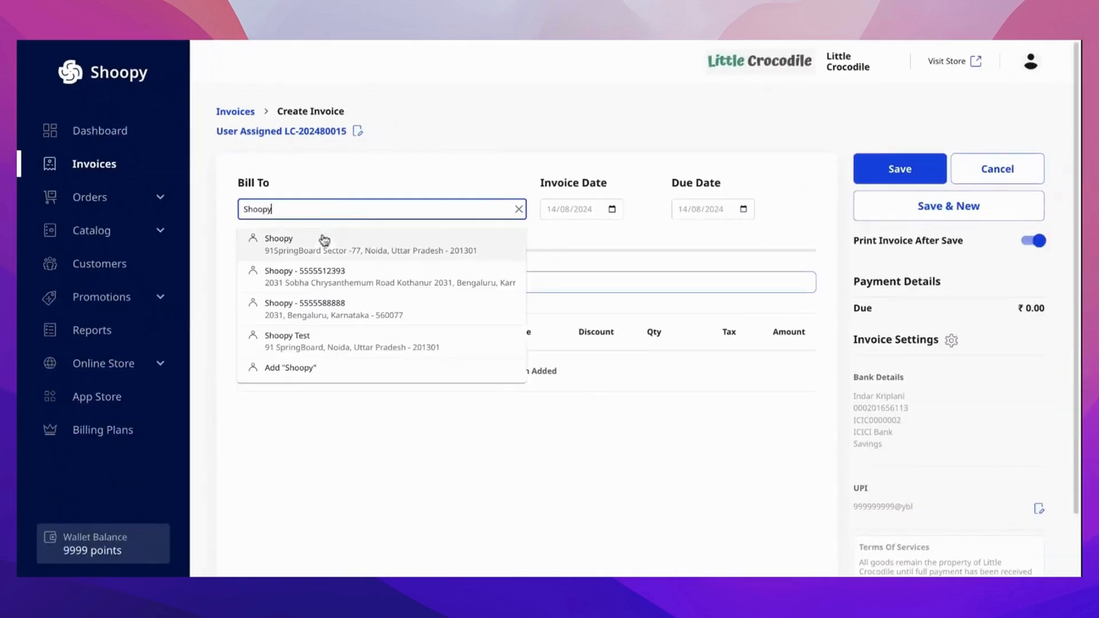
left_click(293, 368)
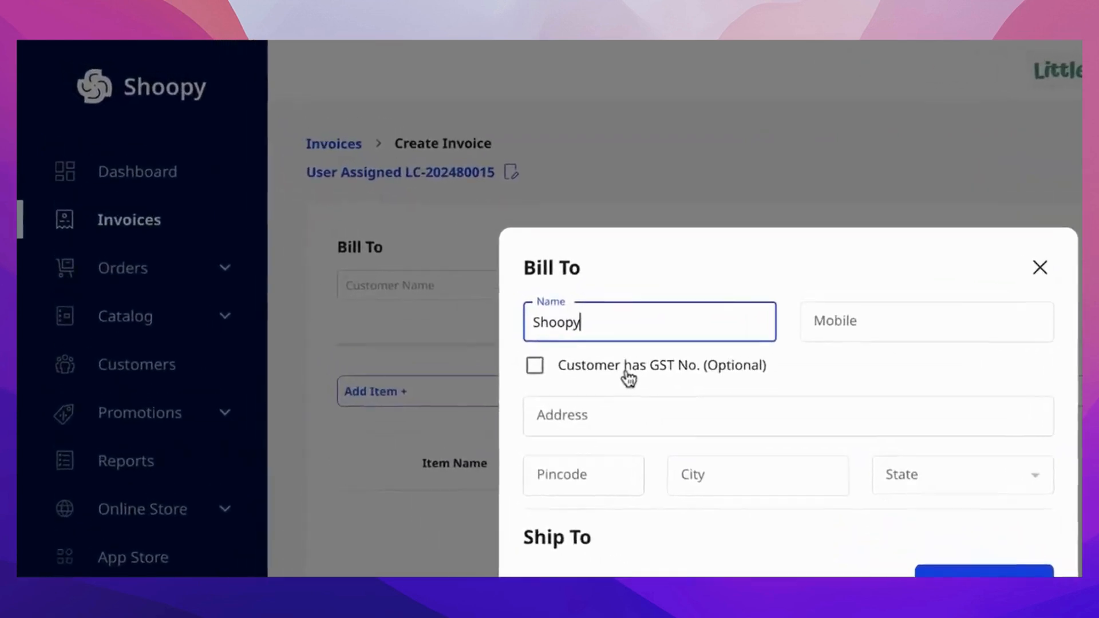
left_click(535, 365)
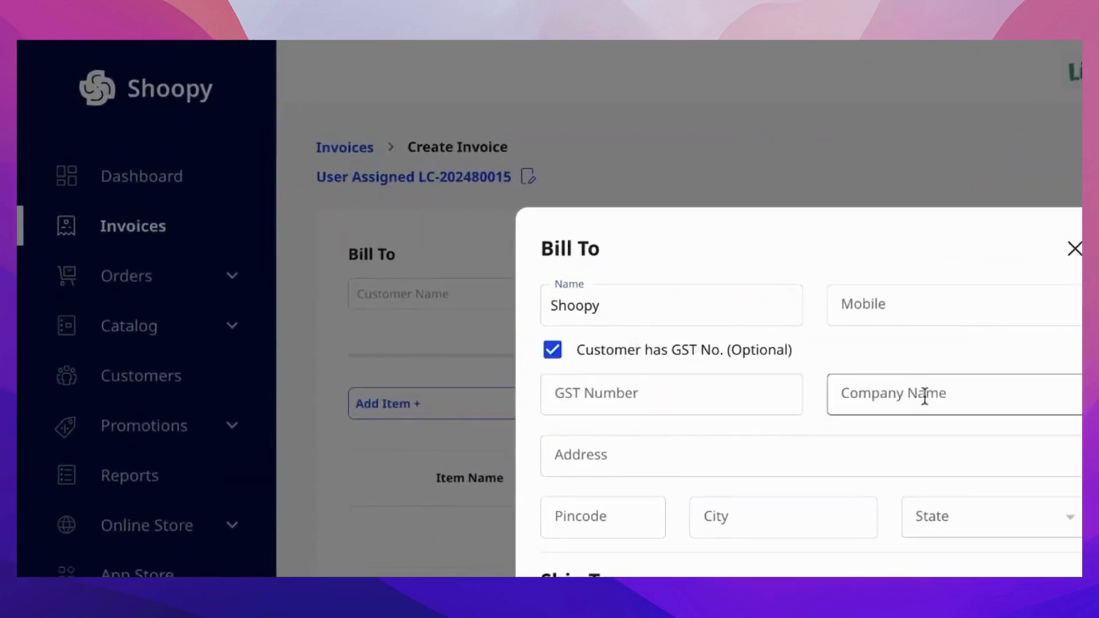
left_click(553, 351)
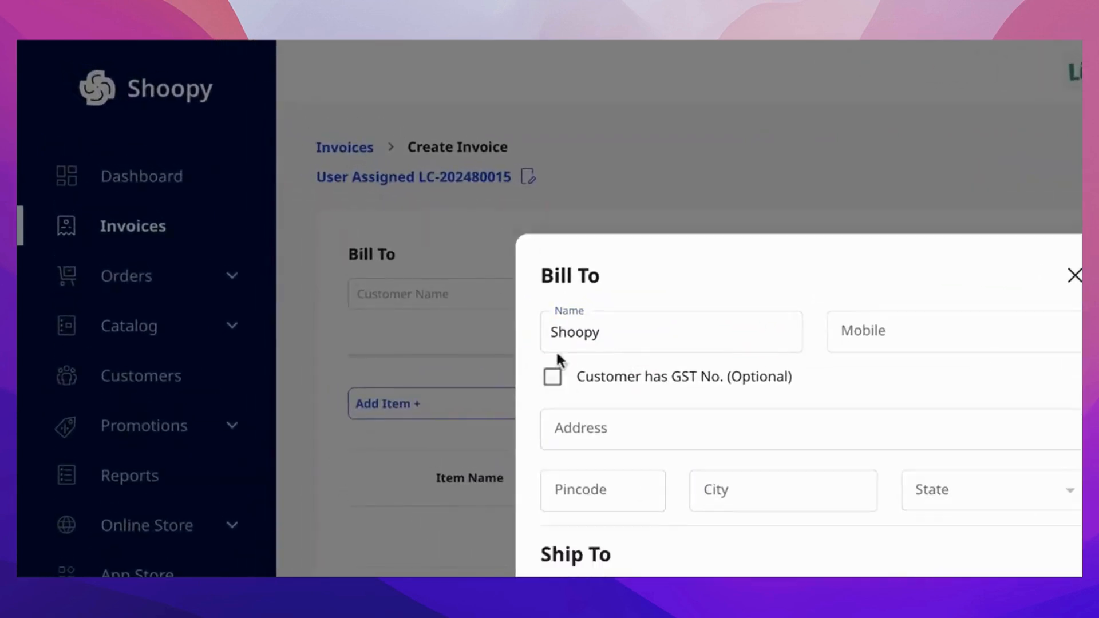
Fill in the new customer's billing street address and pincode
left_click(621, 430)
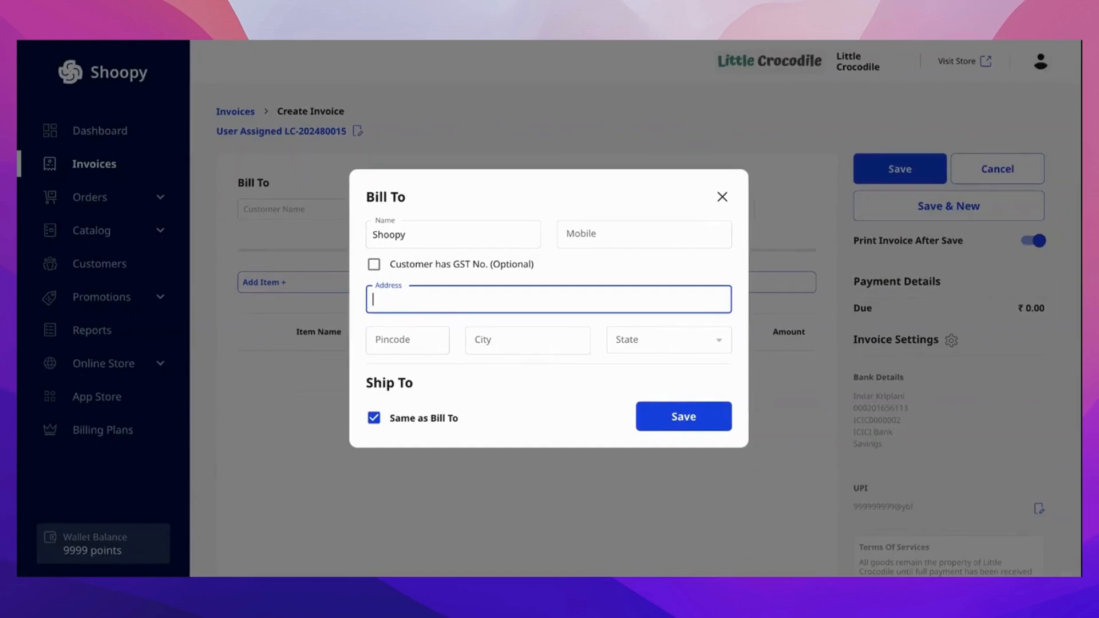
type("91SpringBoard")
key("Tab")
type("201")
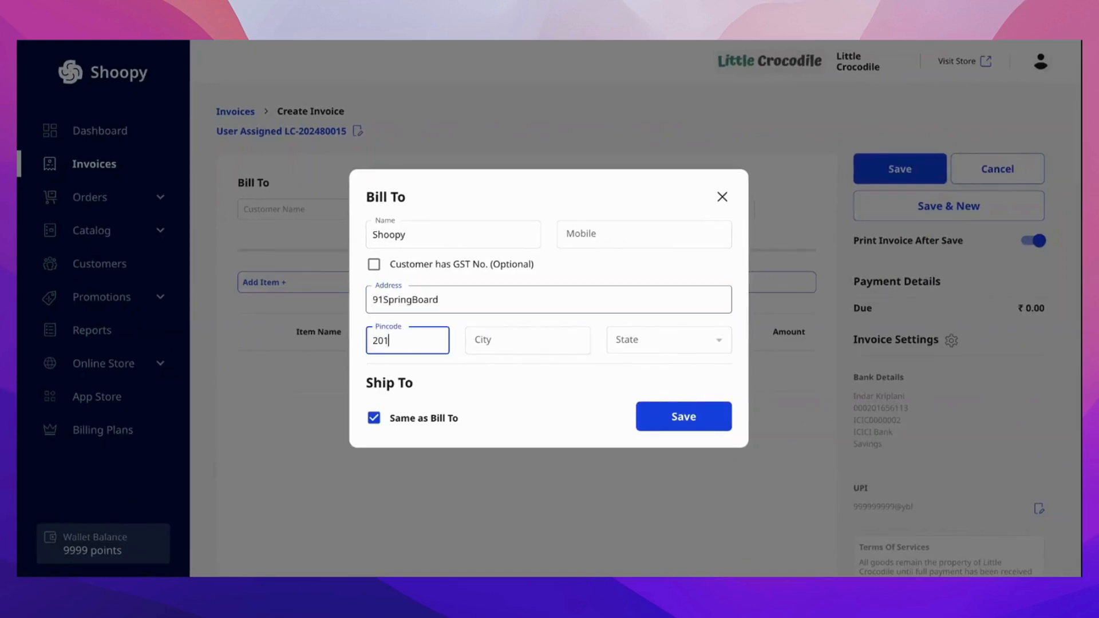
type("301")
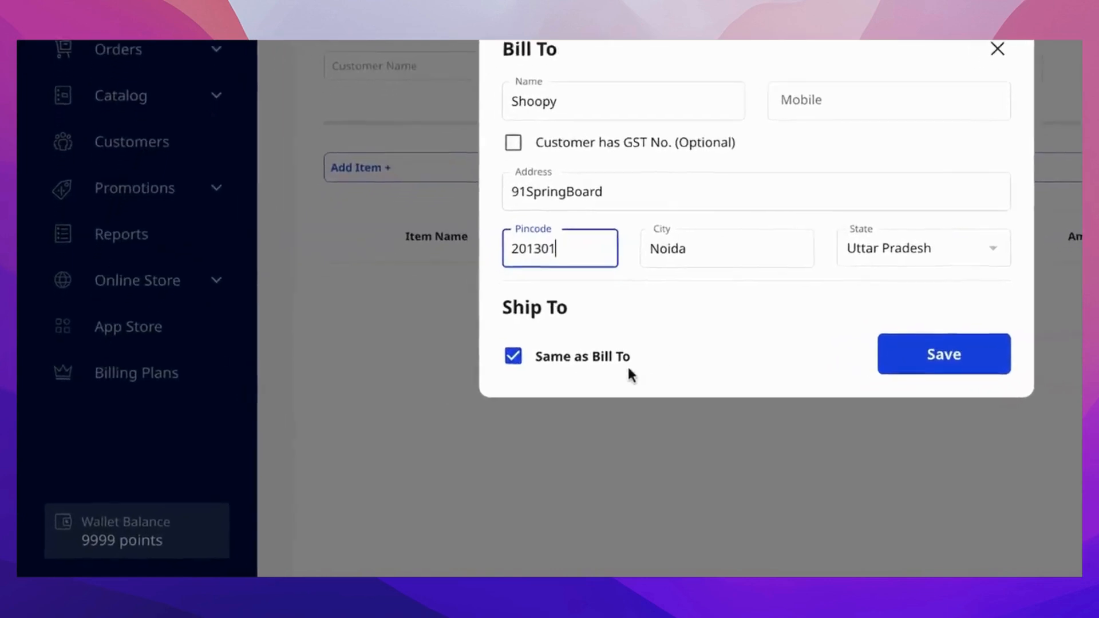
Turn the option to ship to the billing address off and on again, and save the new customer
left_click(513, 356)
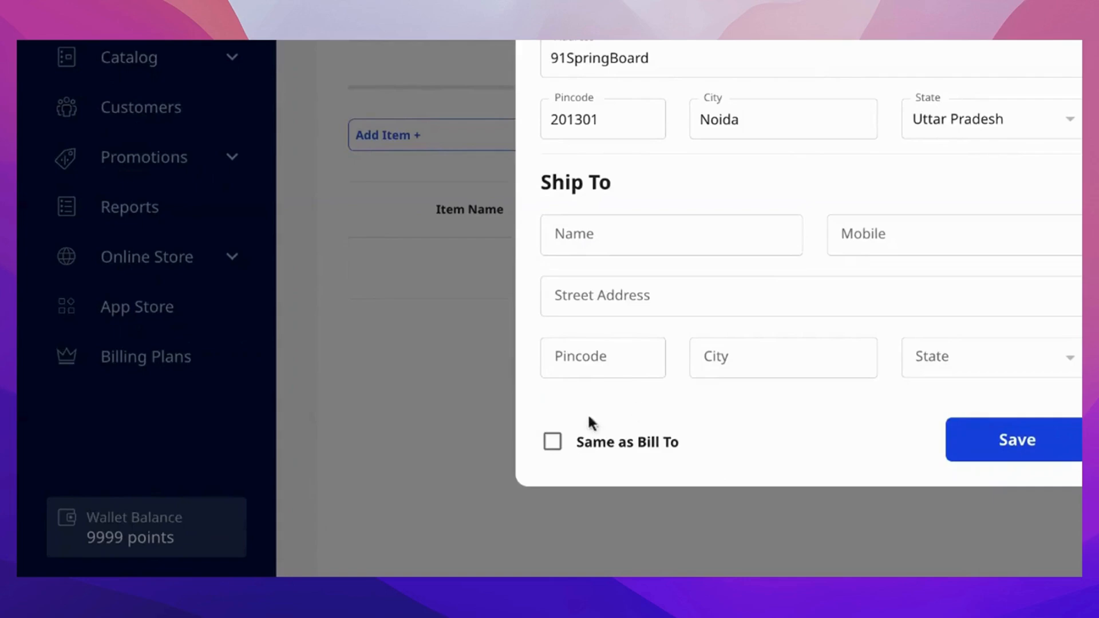
left_click(552, 441)
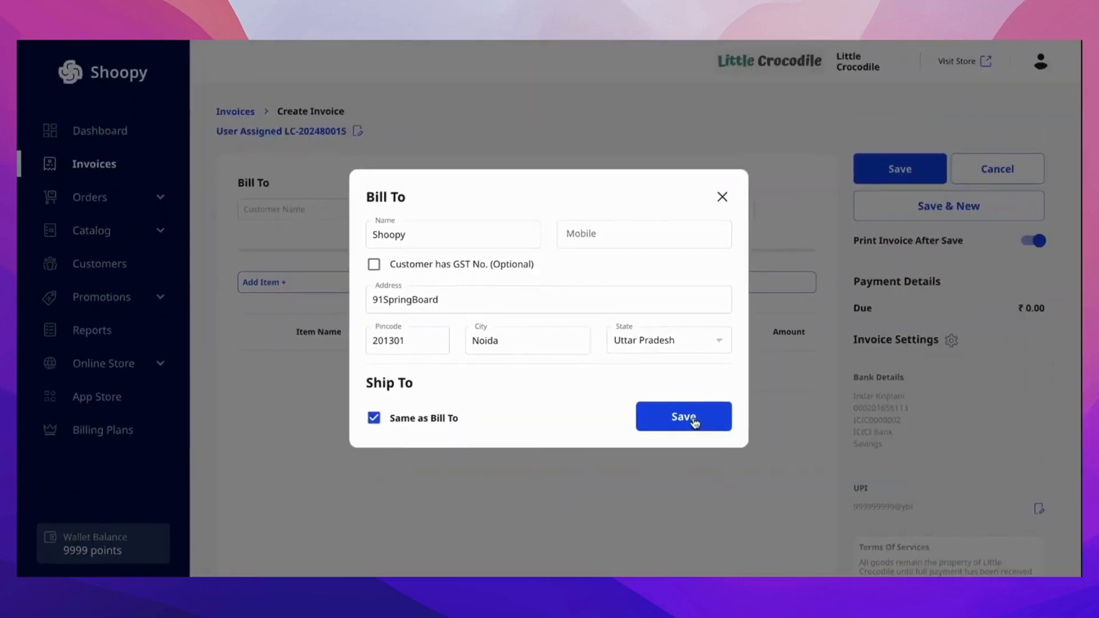
left_click(720, 410)
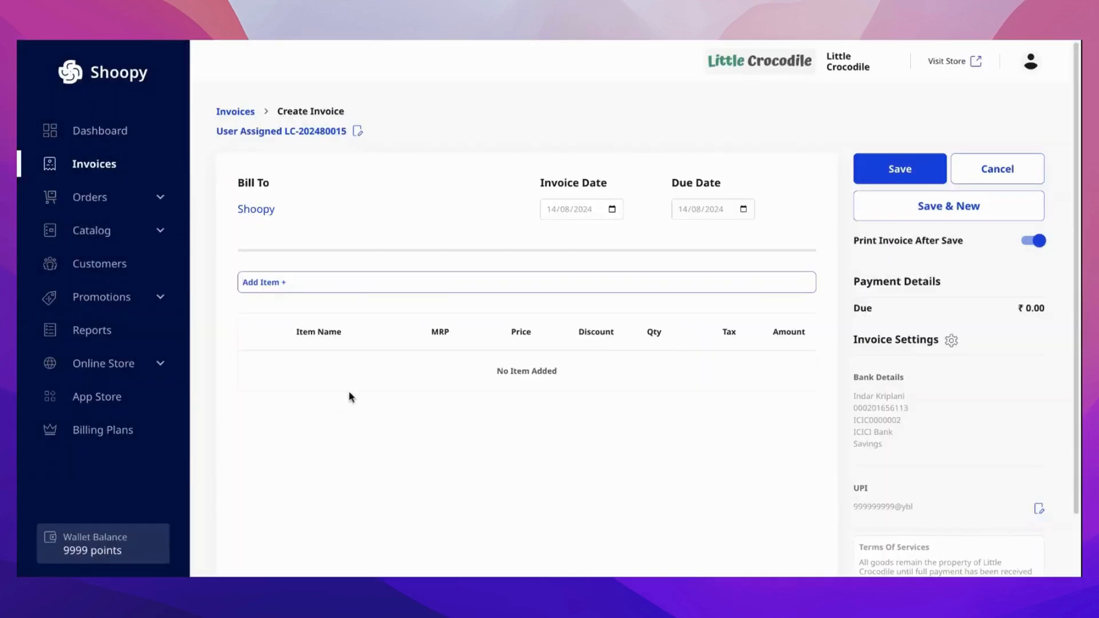
Set the invoice date to 12/08/2024 and the due date to 14/09/2024
left_click(303, 286)
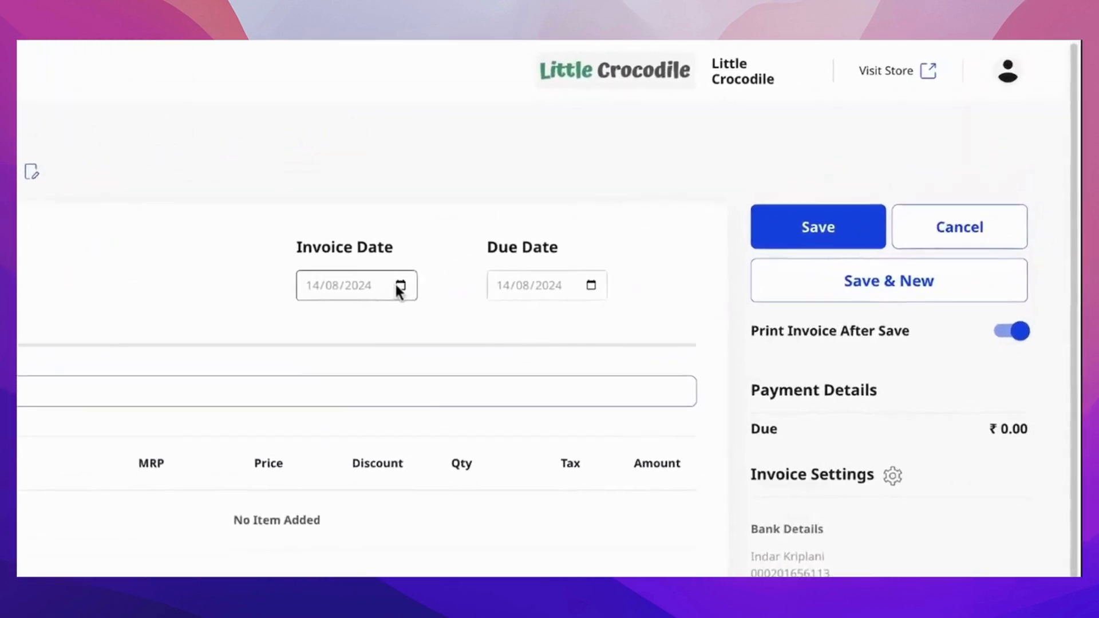
left_click(400, 286)
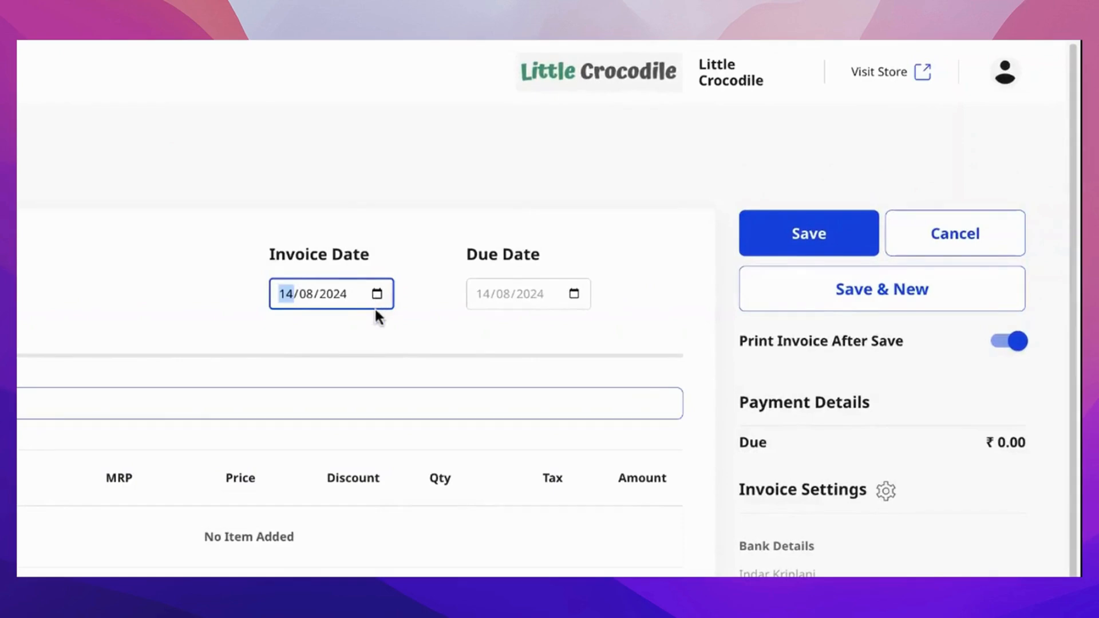
key("Down")
key("Down")
left_click(434, 299)
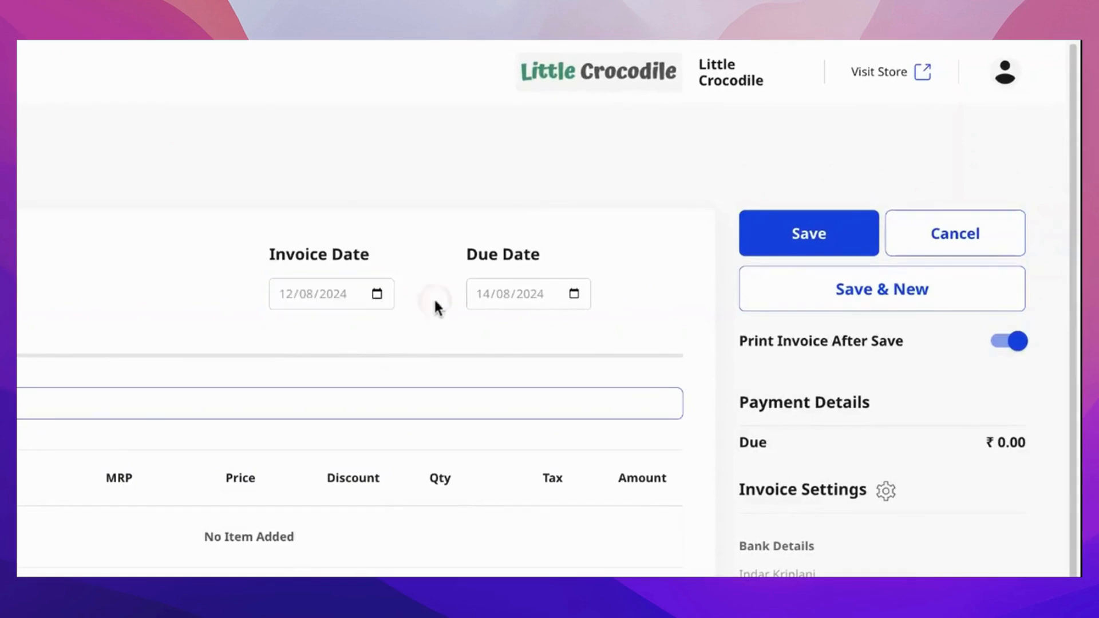
left_click(570, 301)
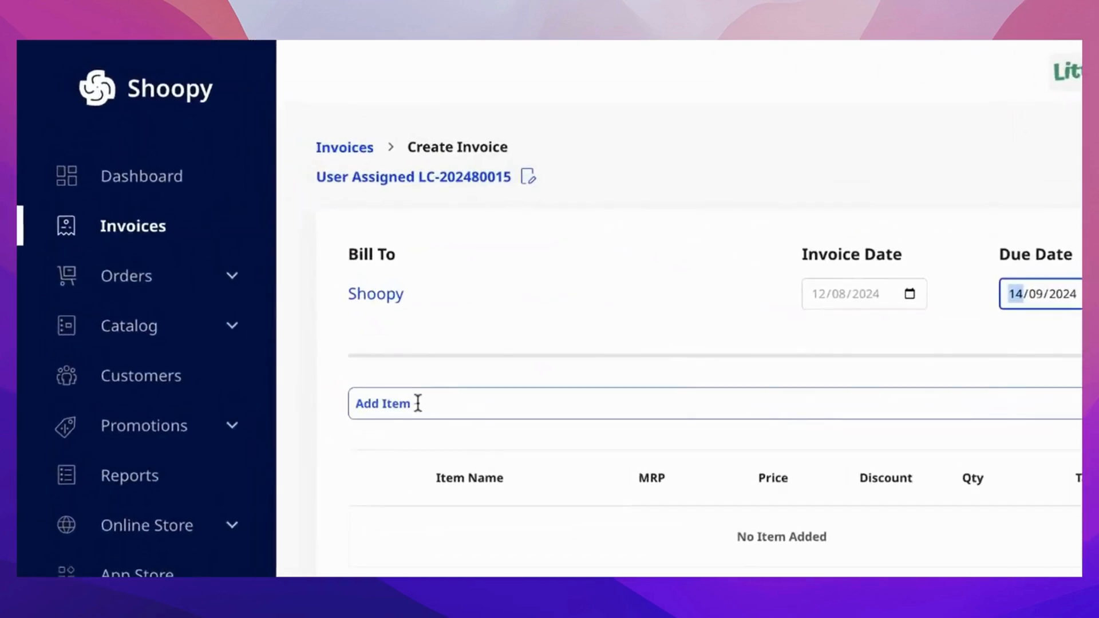
Search the items for "gold" and add Golden Bee Lamp to the invoice with a quantity of 10
left_click(341, 337)
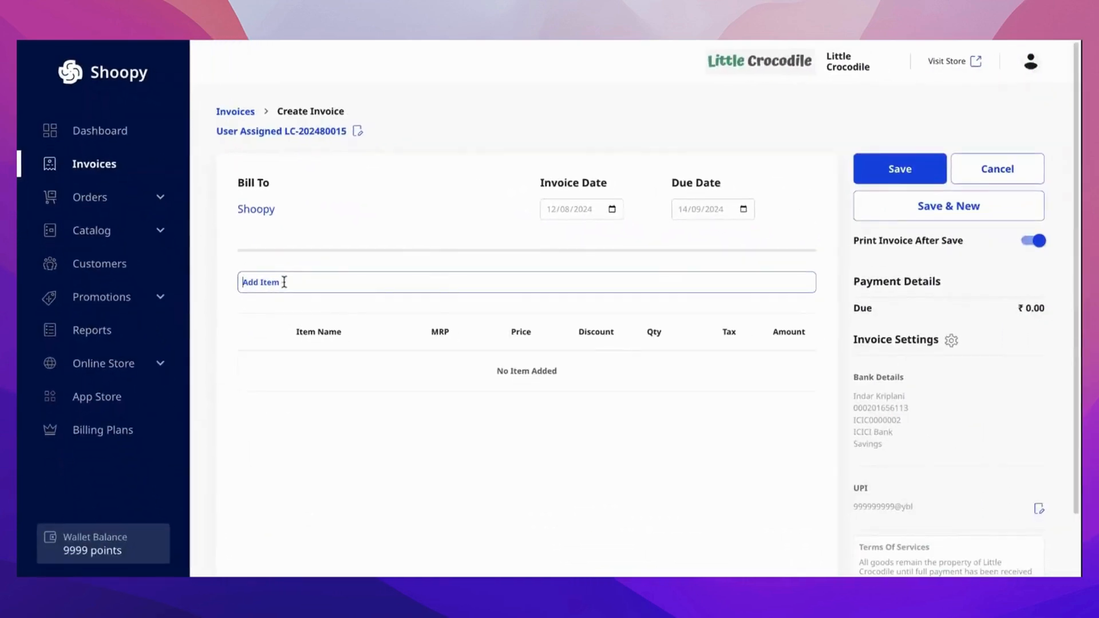
type("gold")
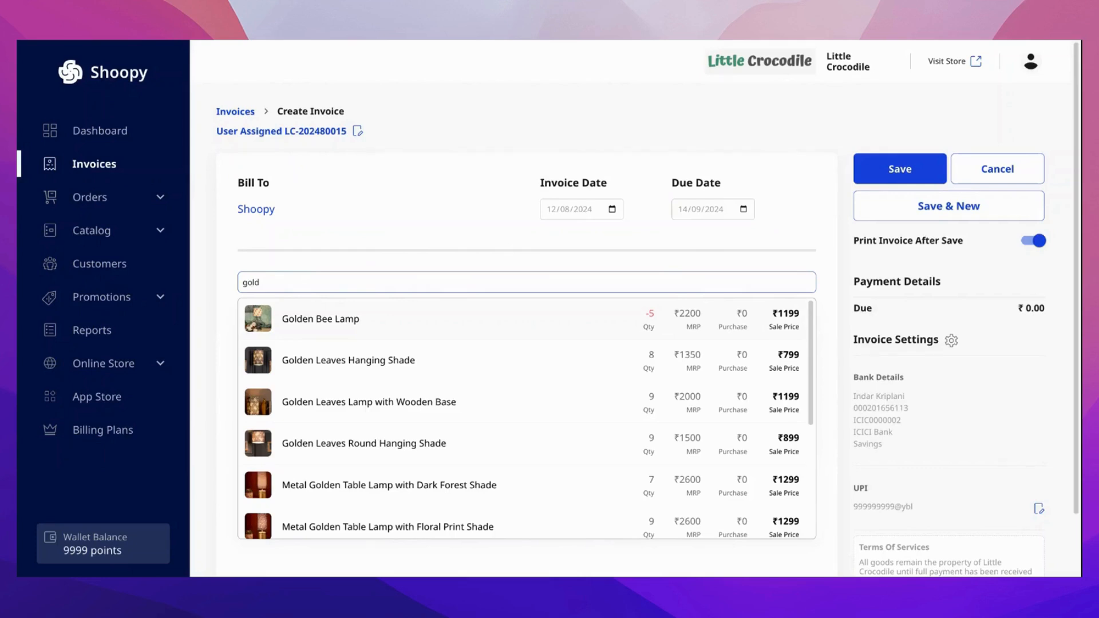
key("Return")
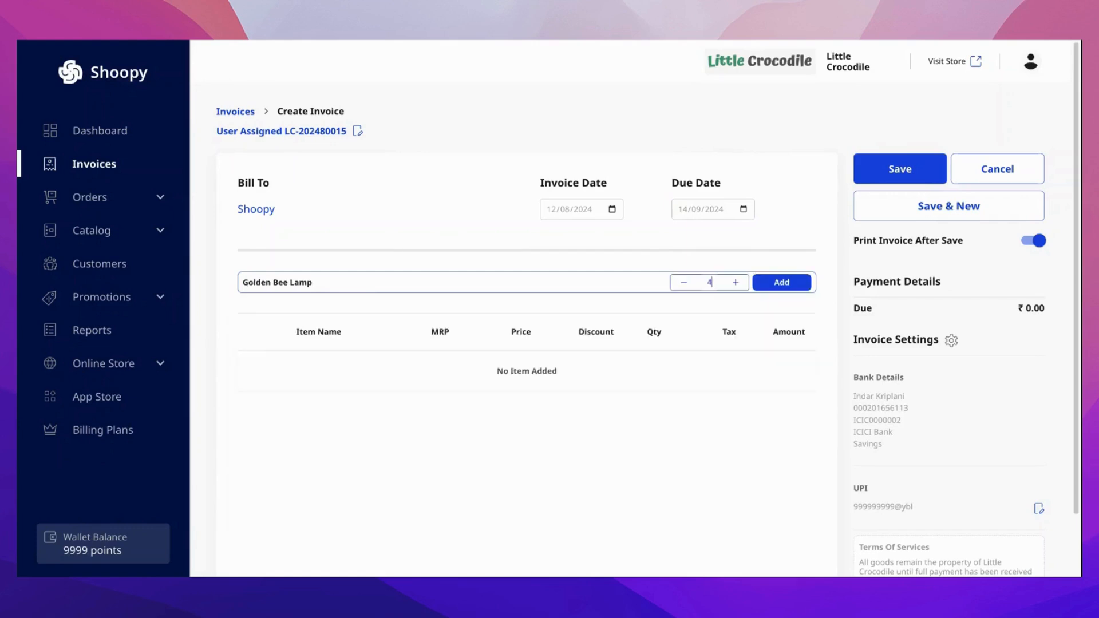
key("Tab")
type("10")
key("Return")
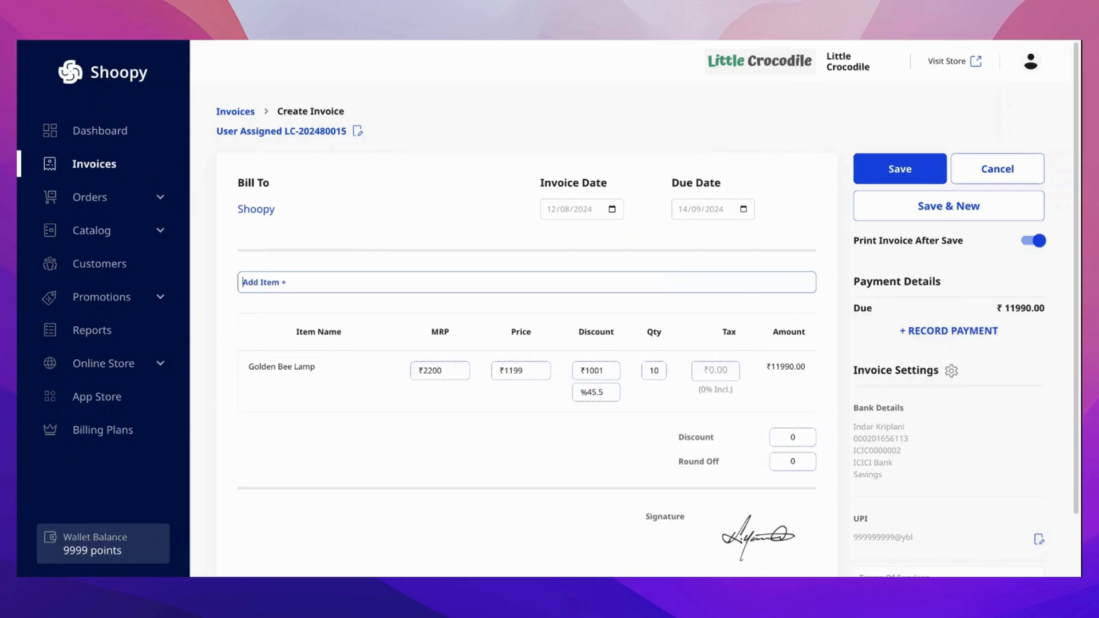
Search the items for "gold" again and add one Golden Leaves Hanging Shade to the invoice
type("gold")
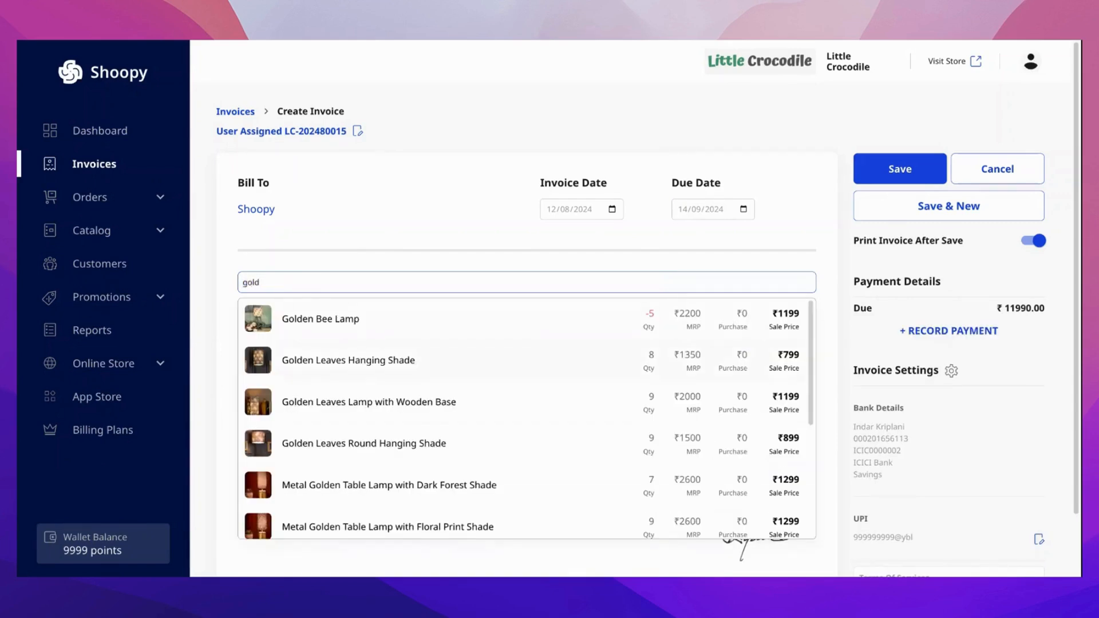
key("Return")
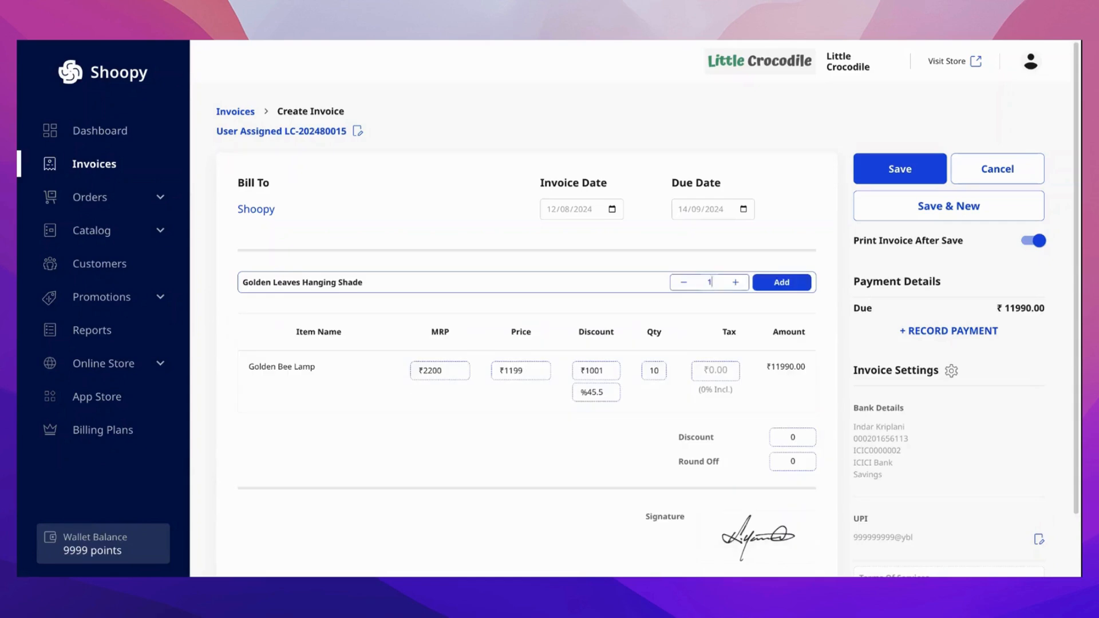
key("Return")
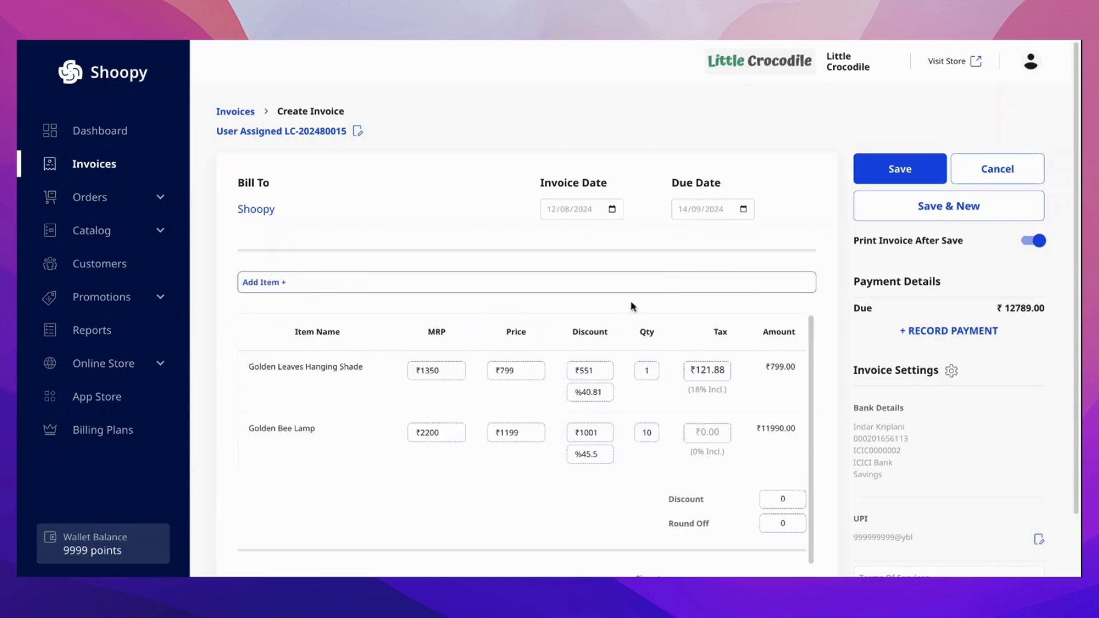
Change the MRP of Golden Leaves Hanging Shade to 1400 and remove that item from the invoice
scroll(687, 301, "down", 1)
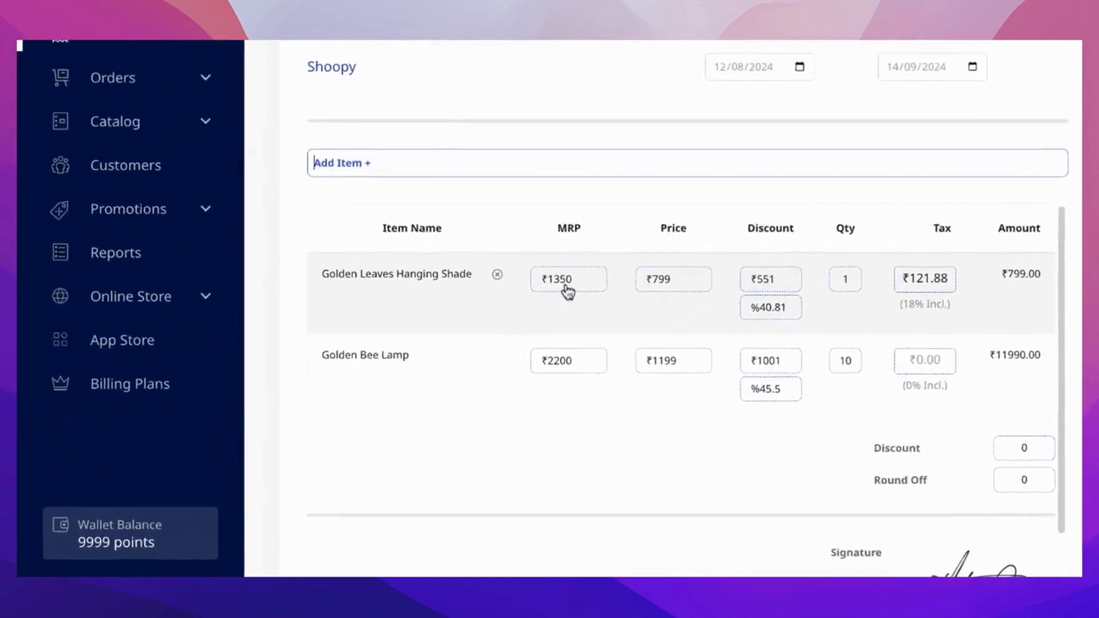
double_click(566, 286)
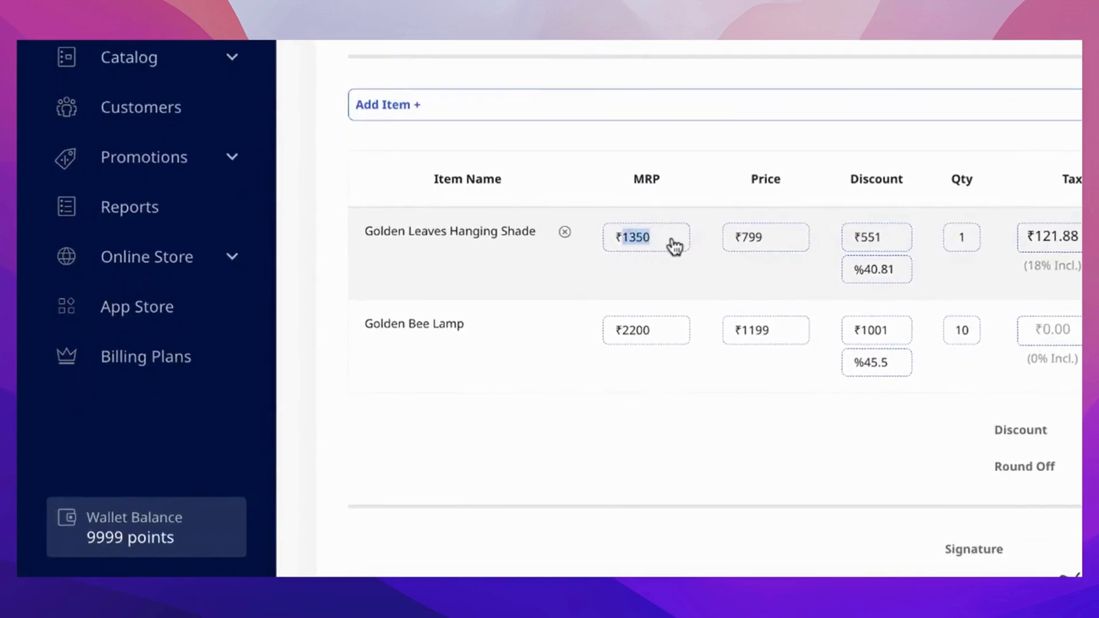
type("1400")
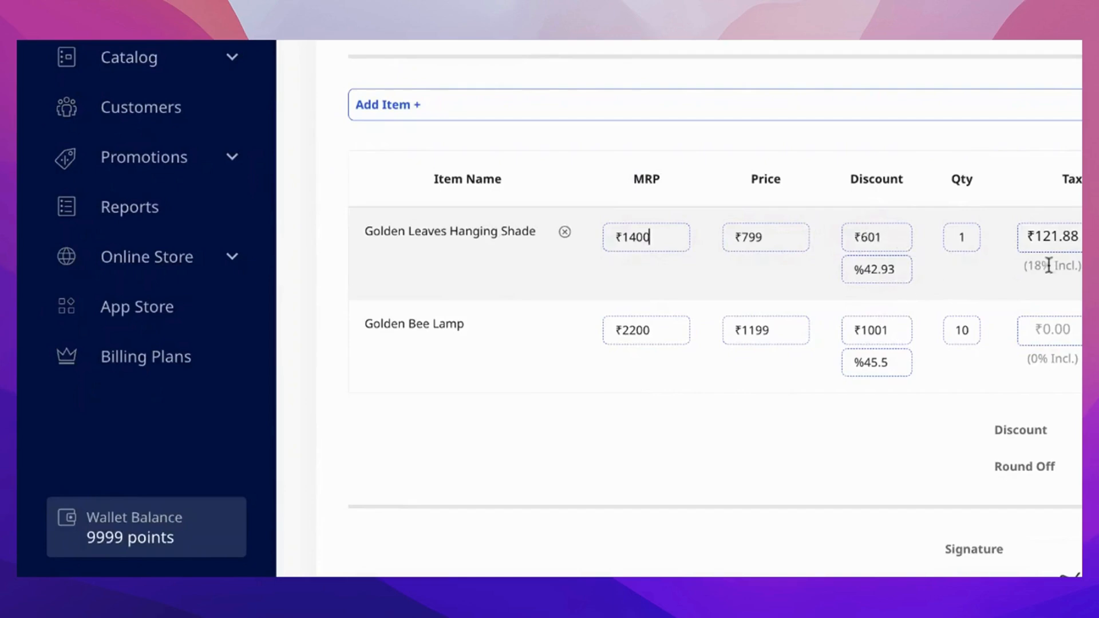
left_click(566, 233)
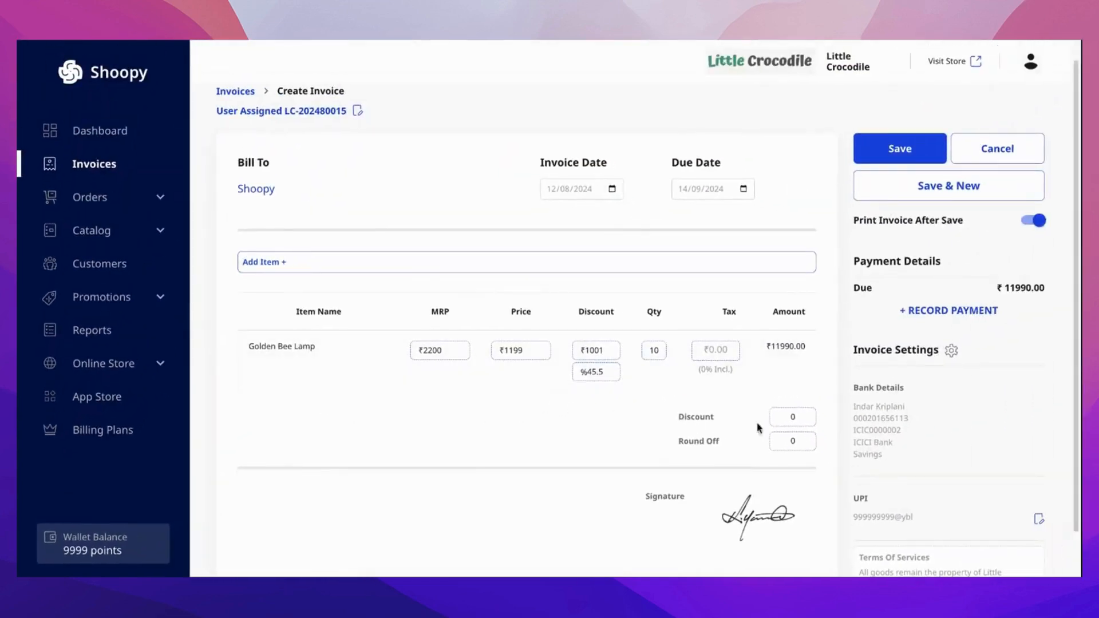
Apply an overall discount of 90 to the invoice and save it with printing after save left on
scroll(800, 413, "down", 2)
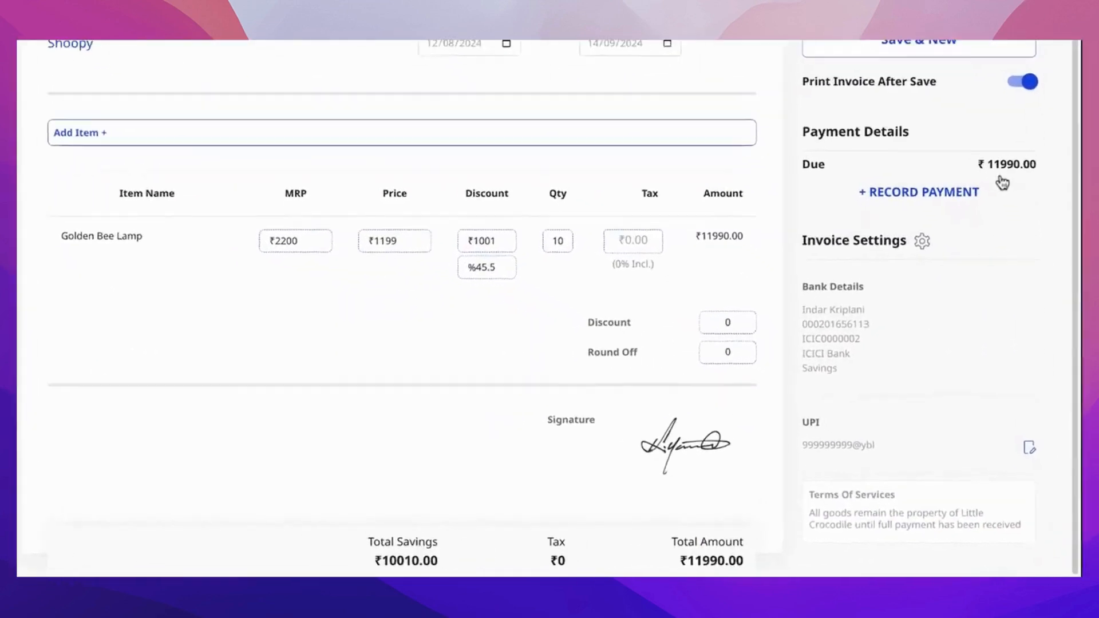
left_click(693, 280)
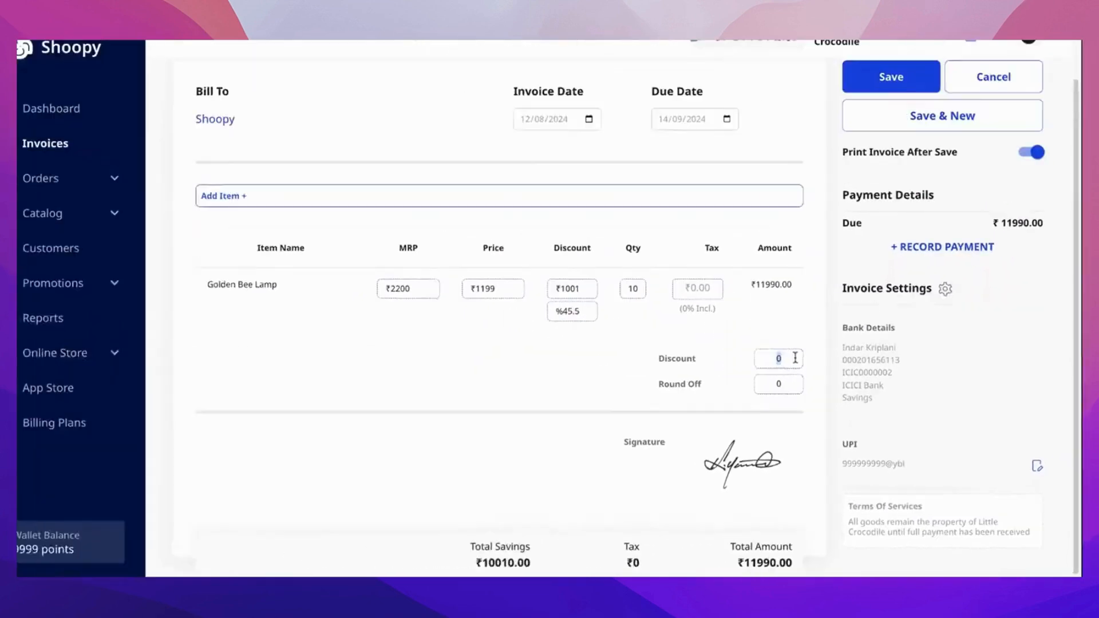
type("90")
key("Tab")
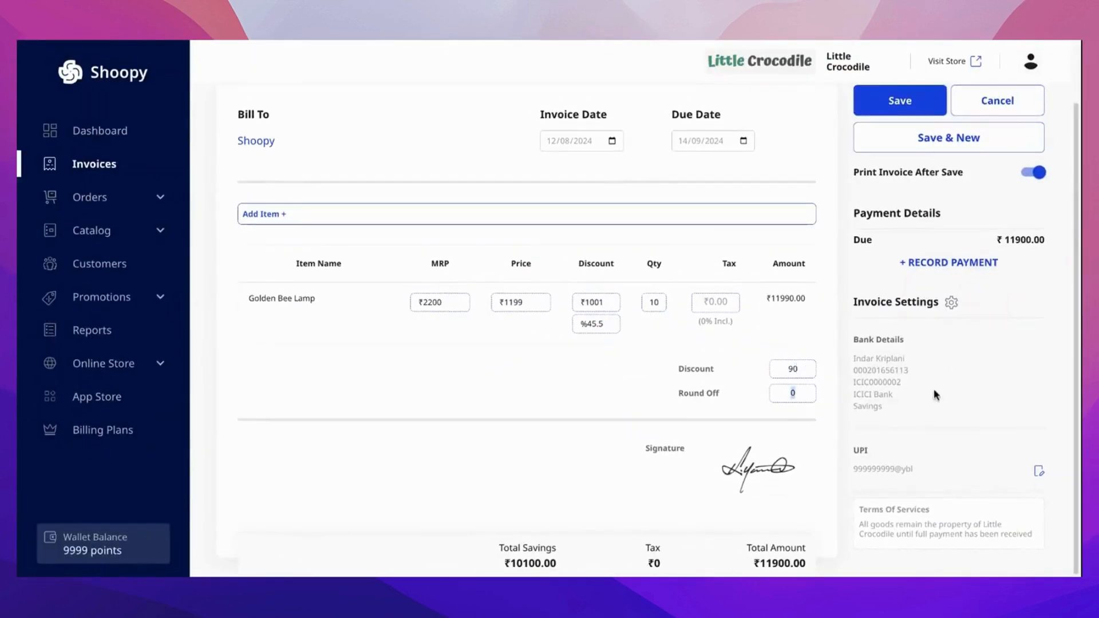
left_click(953, 382)
scroll(910, 303, "up", 2)
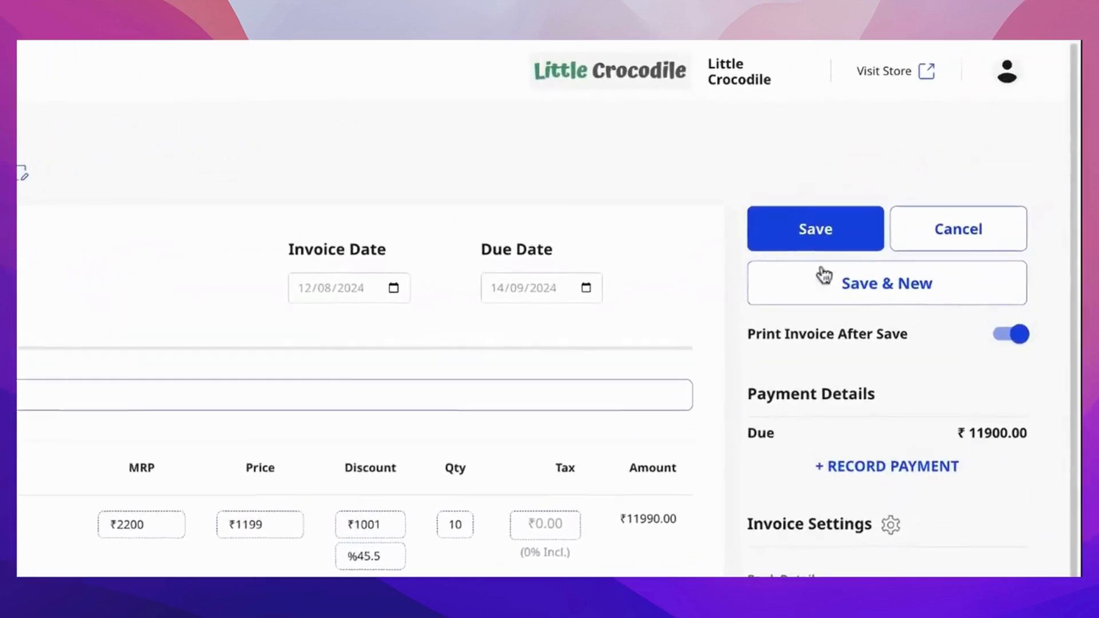
left_click(810, 239)
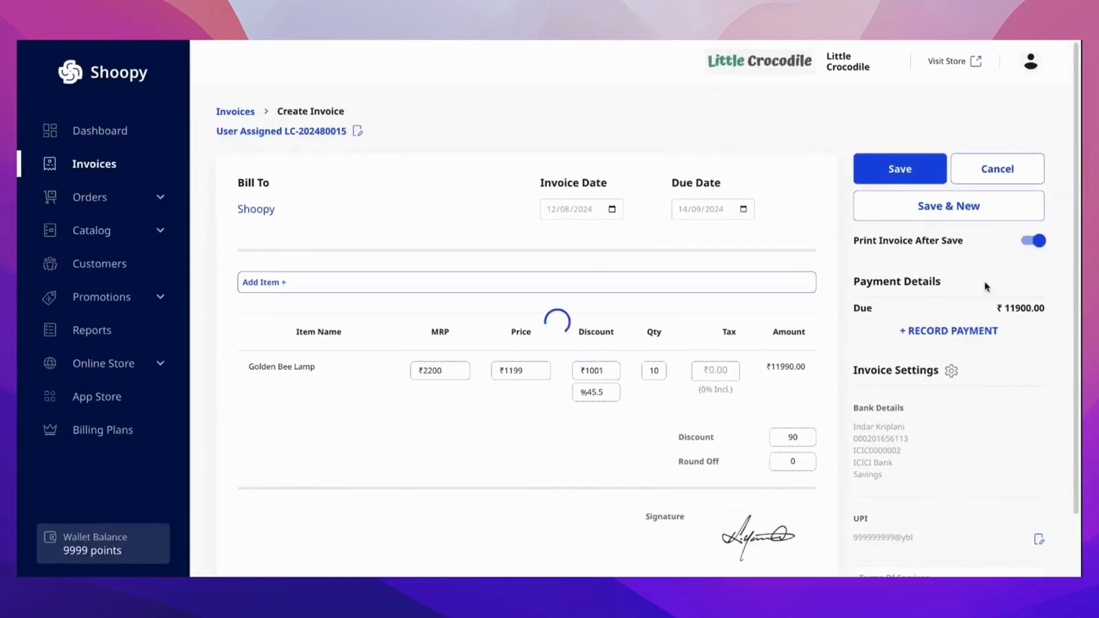